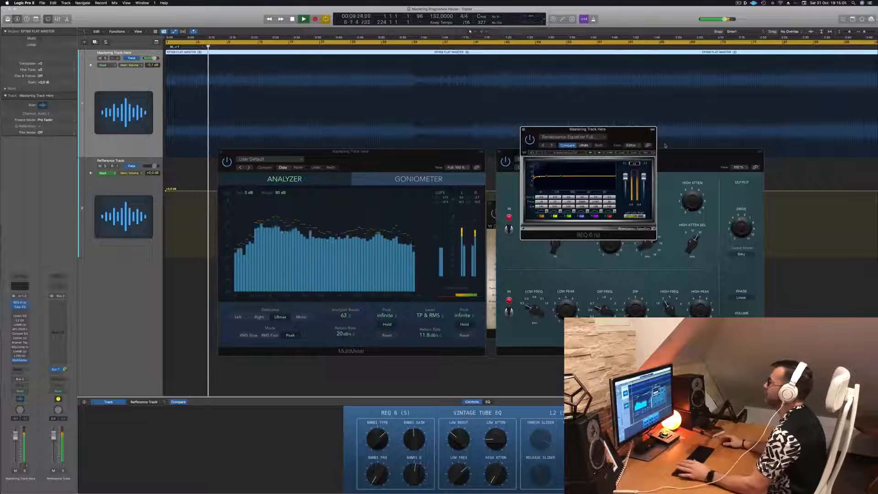
# Step: Audition further passages of the mastering track, jumping playback to about one minute and just before two minutes
pyautogui.click(428, 158)
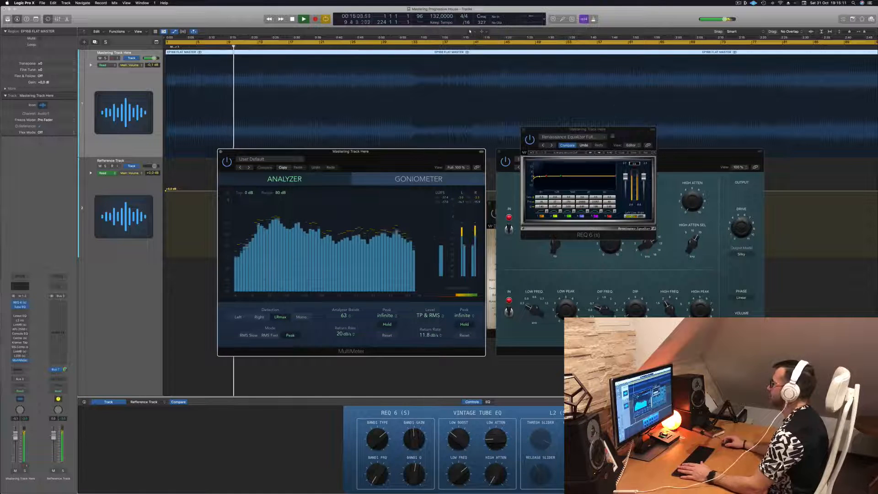
pyautogui.moveTo(611, 137); pyautogui.dragTo(597, 116)
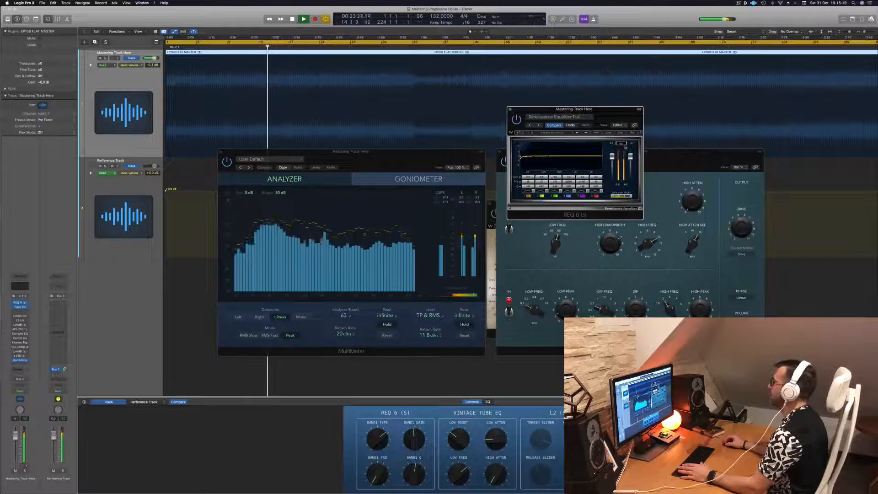
pyautogui.scroll(-4, 342, 86)
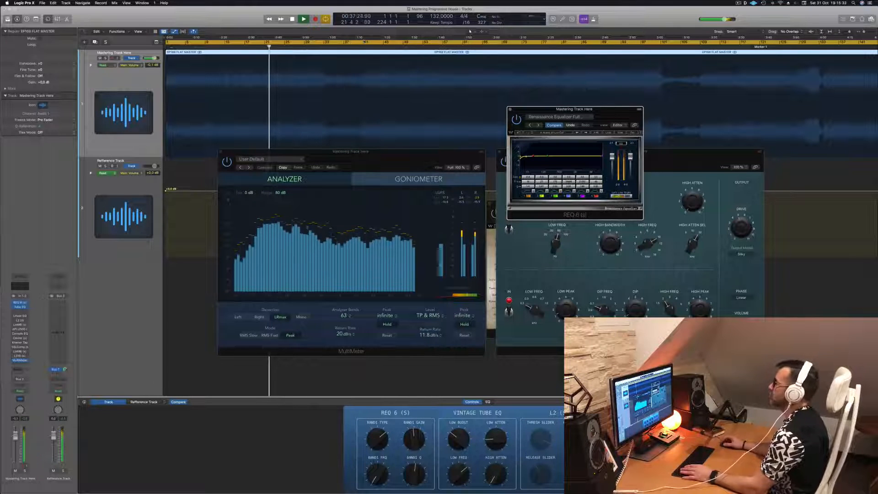
pyautogui.click(324, 42)
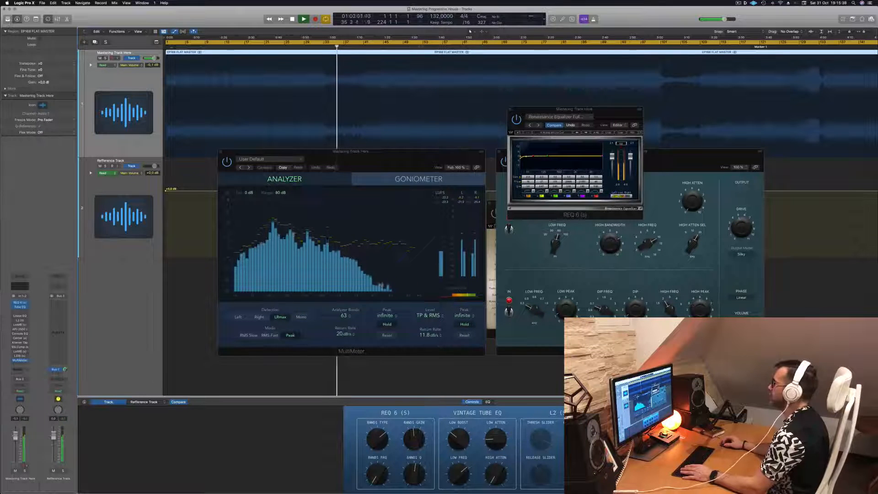
pyautogui.click(486, 43)
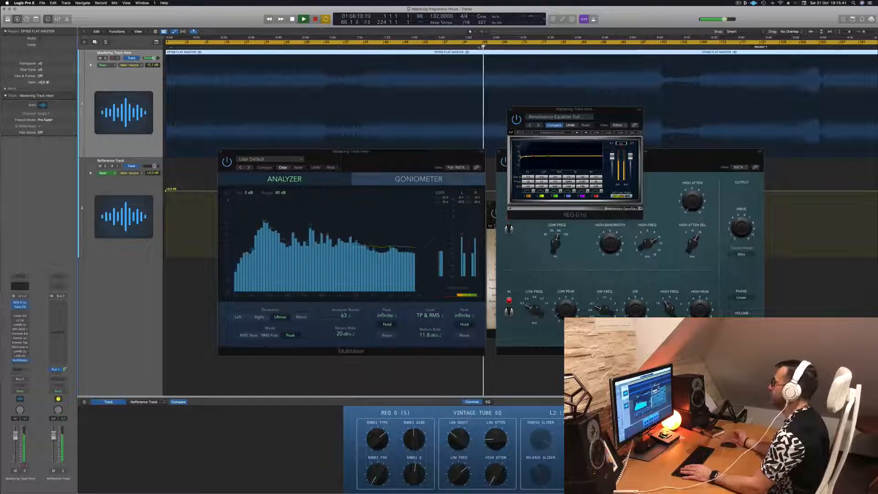
# Step: Reposition the REQ 6 window over the Vintage Tube EQ, clear of the MultiMeter analyzer
pyautogui.moveTo(615, 119); pyautogui.dragTo(431, 136)
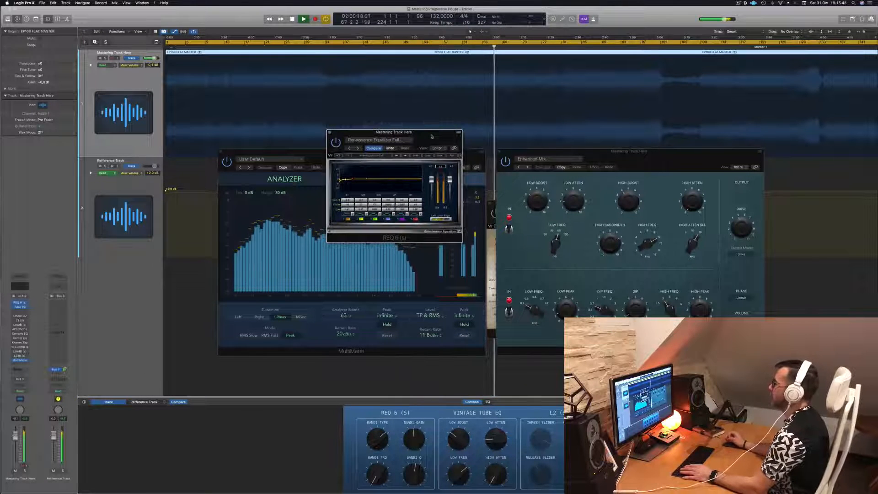
pyautogui.moveTo(431, 135); pyautogui.dragTo(718, 157)
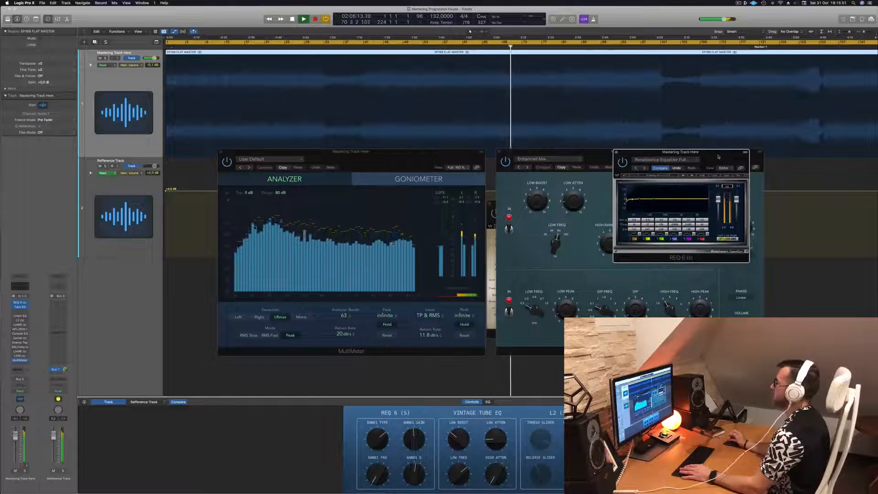
pyautogui.scroll(-1, 731, 91)
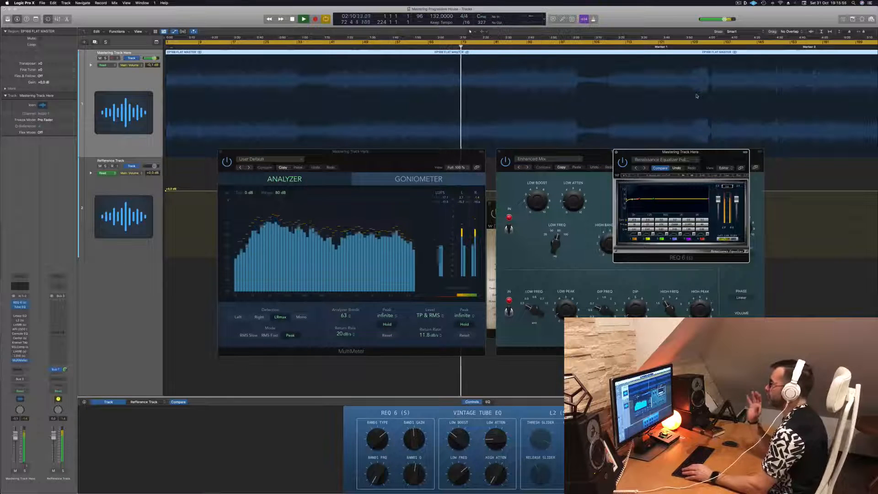
pyautogui.scroll(-1, 697, 96)
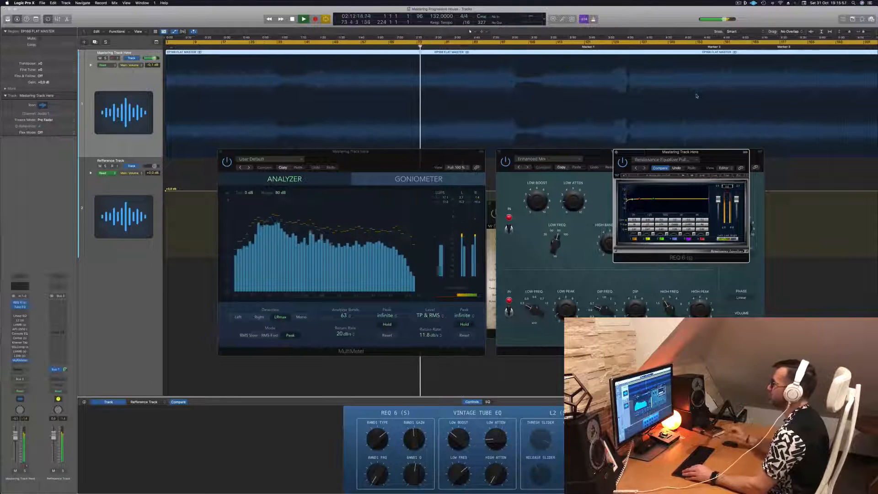
pyautogui.scroll(-1, 618, 77)
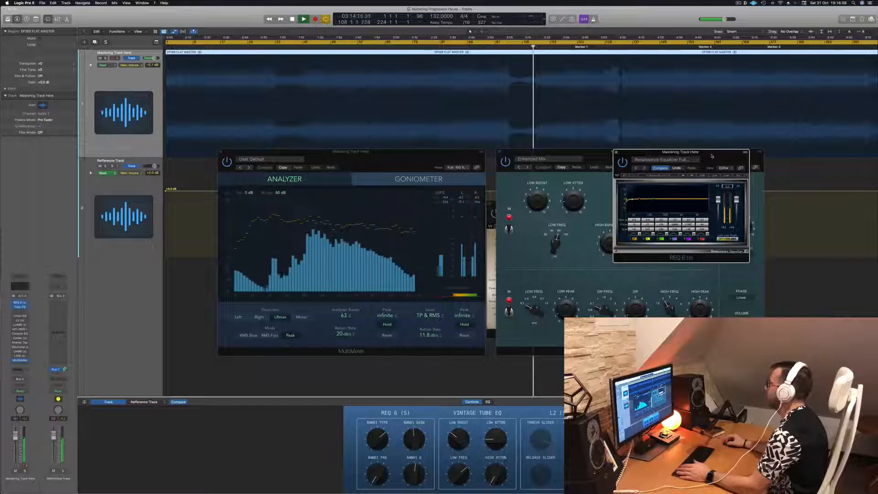
pyautogui.moveTo(712, 155); pyautogui.dragTo(735, 159)
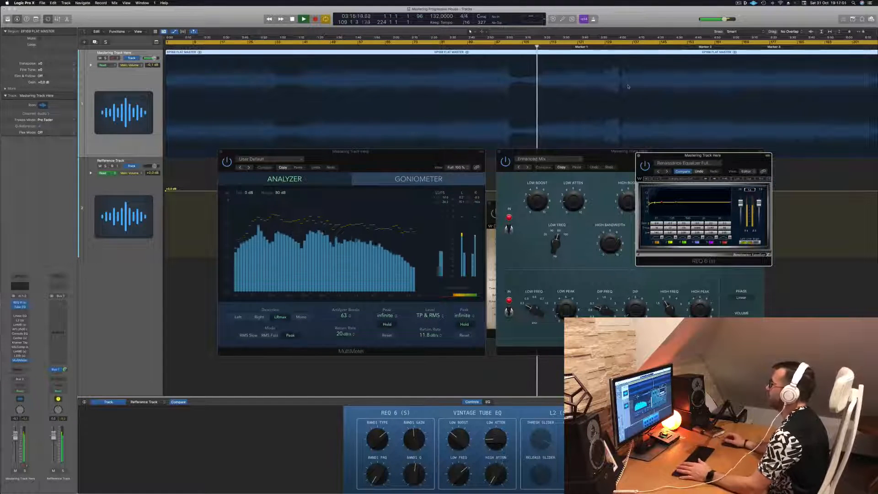
# Step: Play the passages just before and after Marker 1 on the mastering track, and stop playback
pyautogui.click(565, 46)
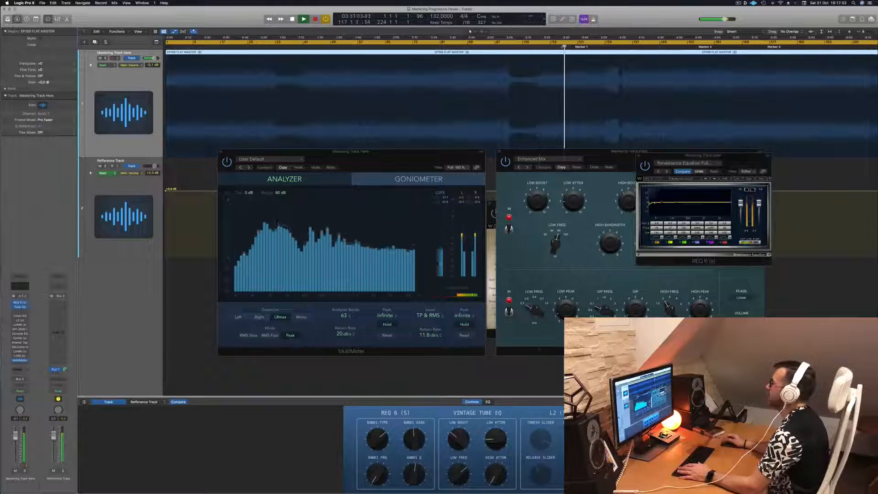
pyautogui.click(606, 46)
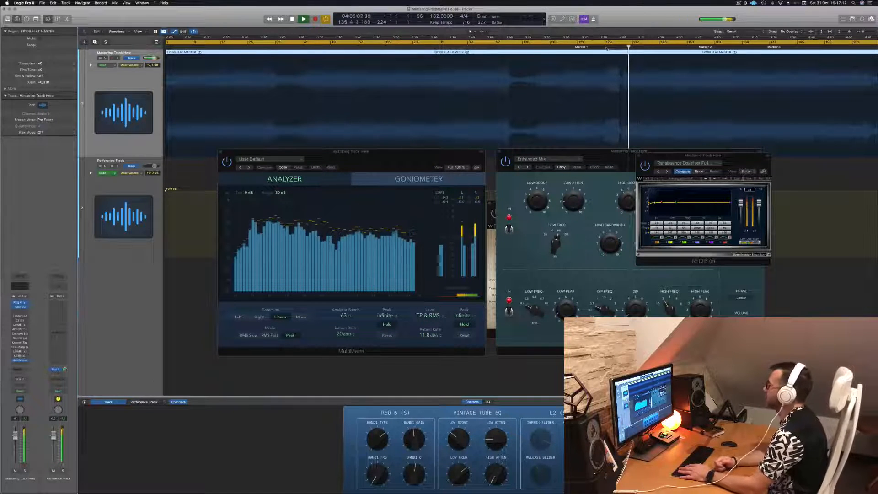
pyautogui.click(380, 159)
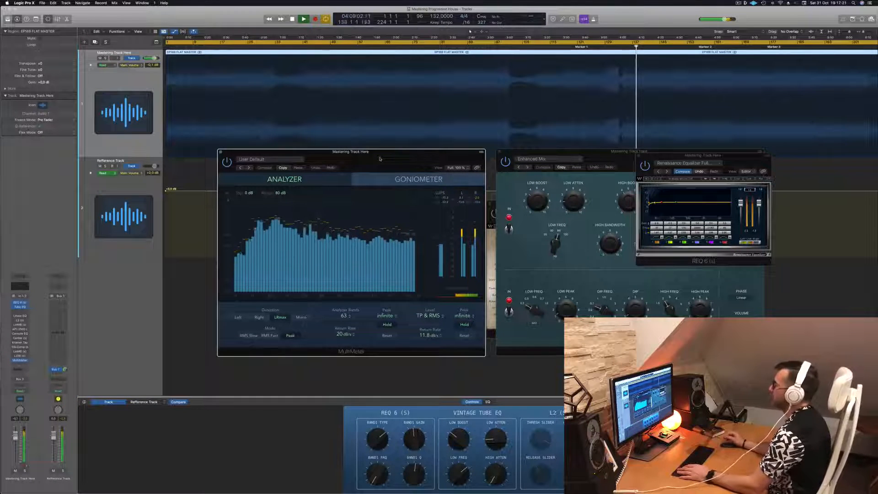
pyautogui.press('space')
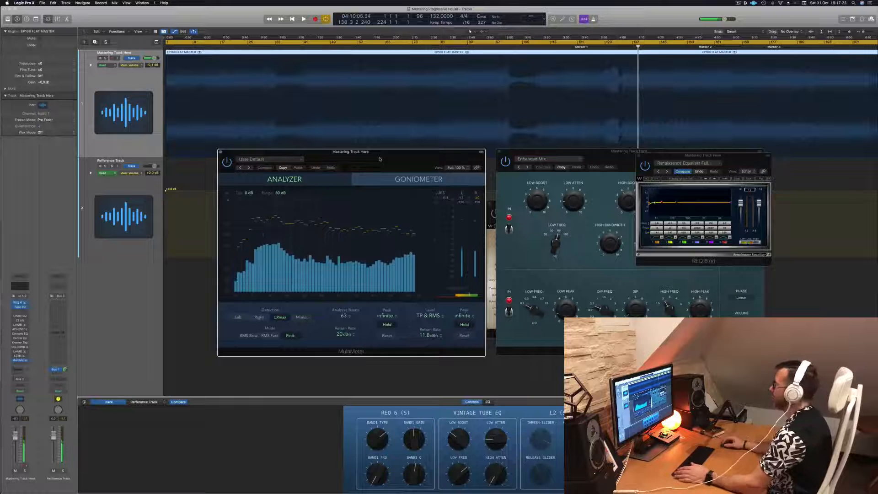
pyautogui.moveTo(380, 159); pyautogui.dragTo(386, 158)
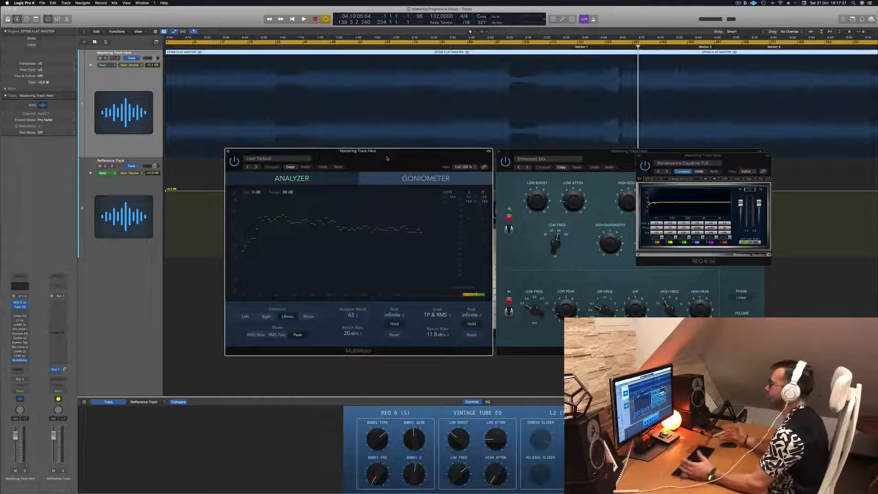
# Step: Play the mastering track from the beginning of the project, pausing once and resuming
pyautogui.press('Return')
pyautogui.press('space')
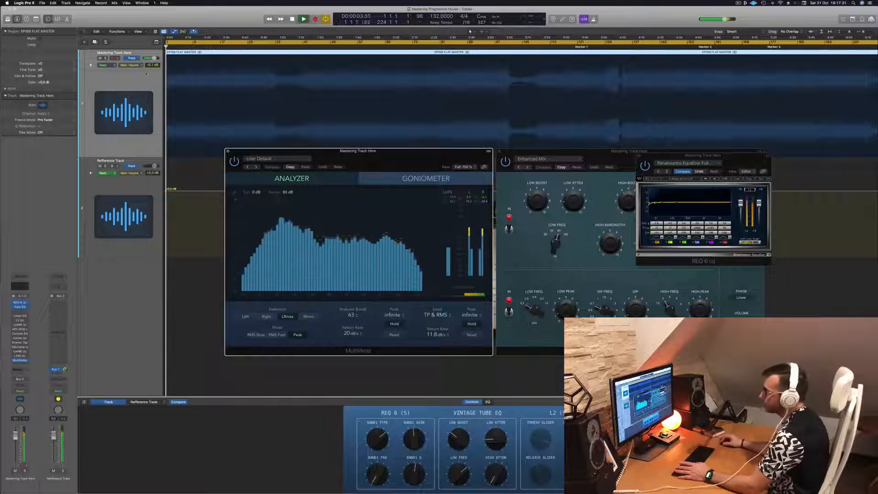
pyautogui.click(129, 85)
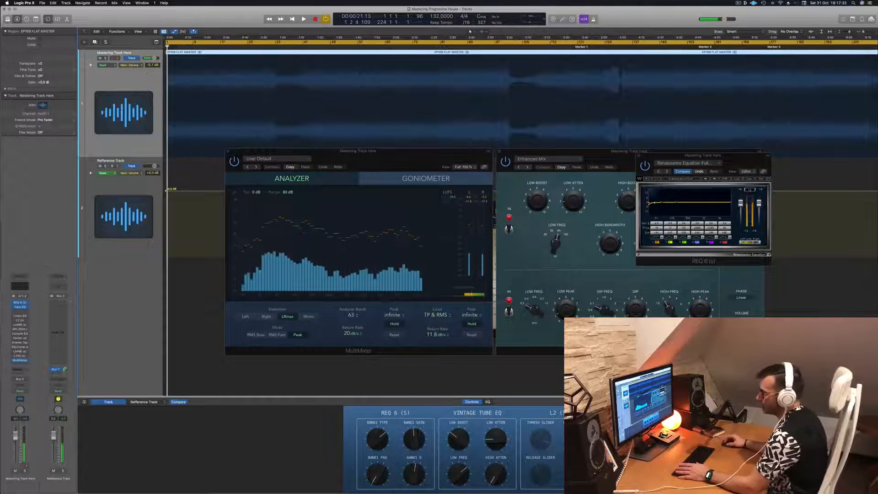
pyautogui.press('space')
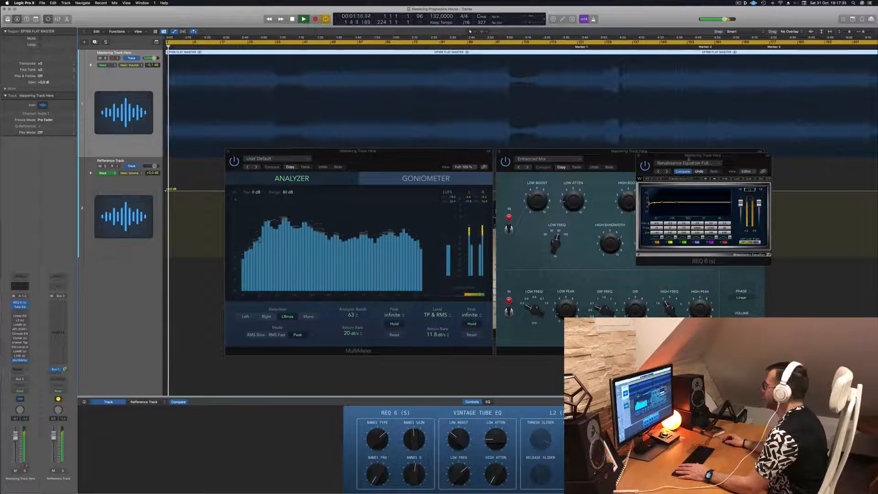
# Step: Move REQ 6 off the Vintage Tube EQ and toggle the Tube EQ's bypass to compare the sound with and without it
pyautogui.moveTo(702, 156); pyautogui.dragTo(320, 140)
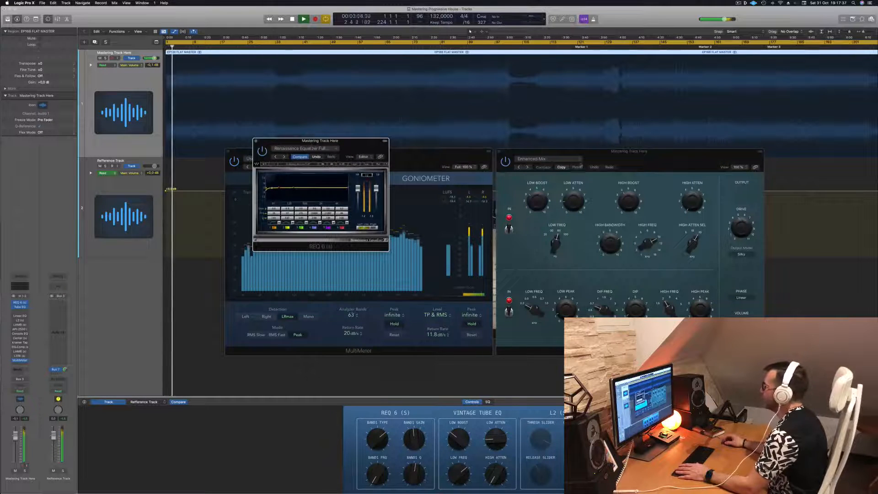
pyautogui.click(506, 161)
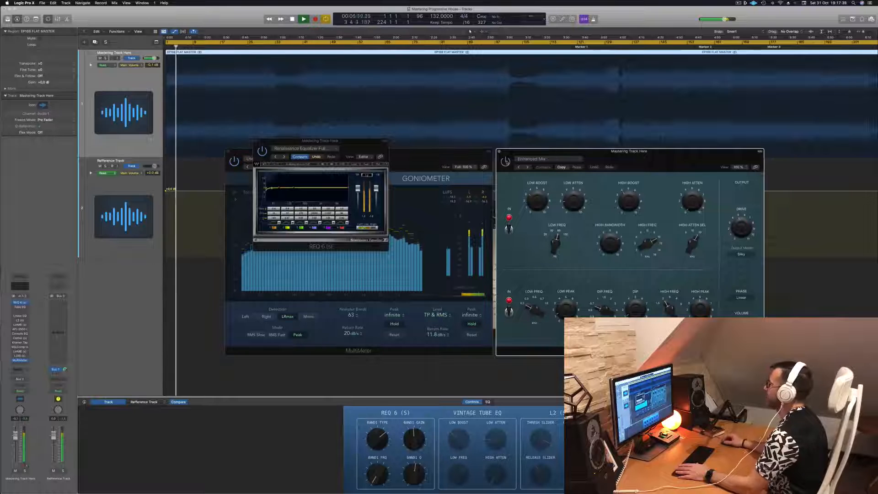
pyautogui.click(506, 161)
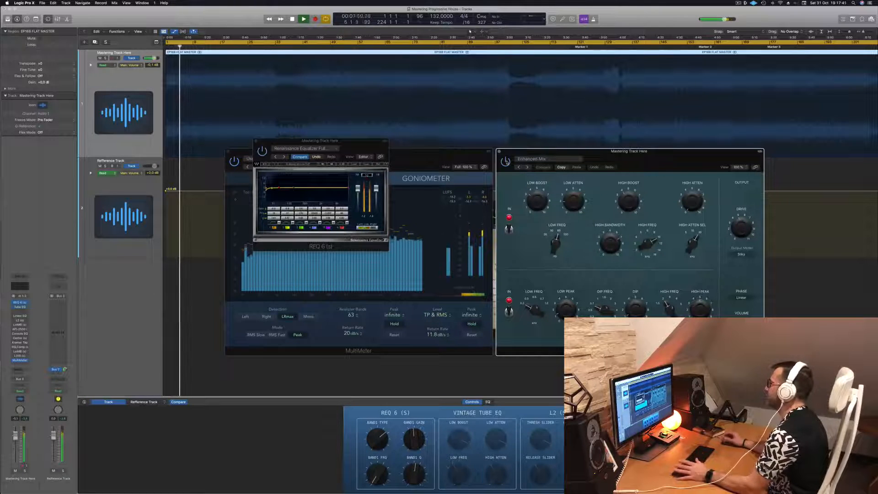
pyautogui.click(506, 161)
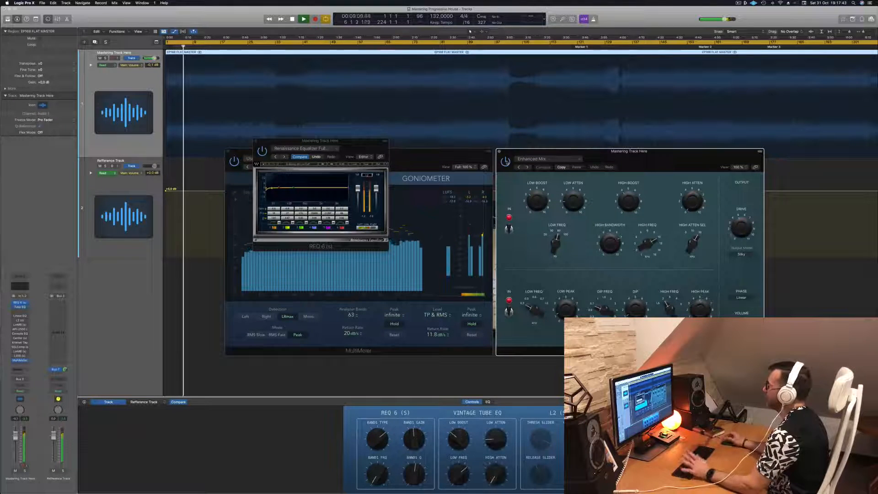
# Step: Close the Vintage Tube EQ window and move REQ 6 away from the MultiMeter analyzer
pyautogui.moveTo(640, 163); pyautogui.dragTo(645, 166)
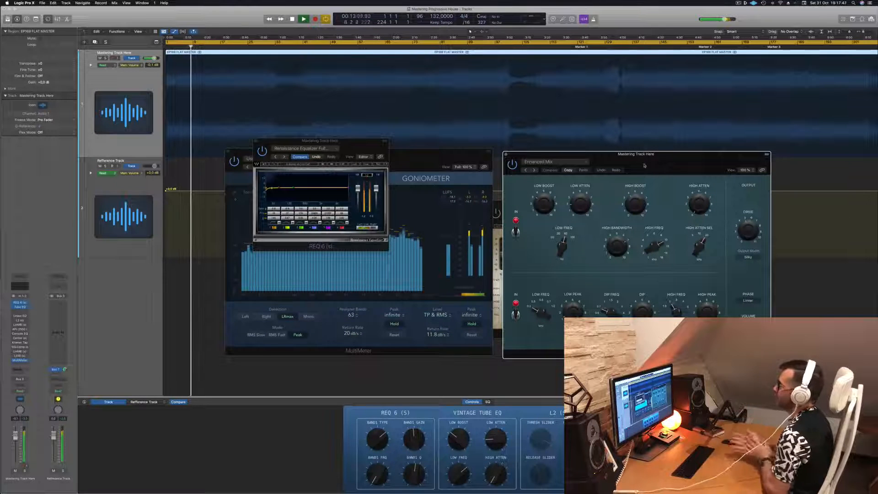
pyautogui.moveTo(645, 165); pyautogui.dragTo(646, 166)
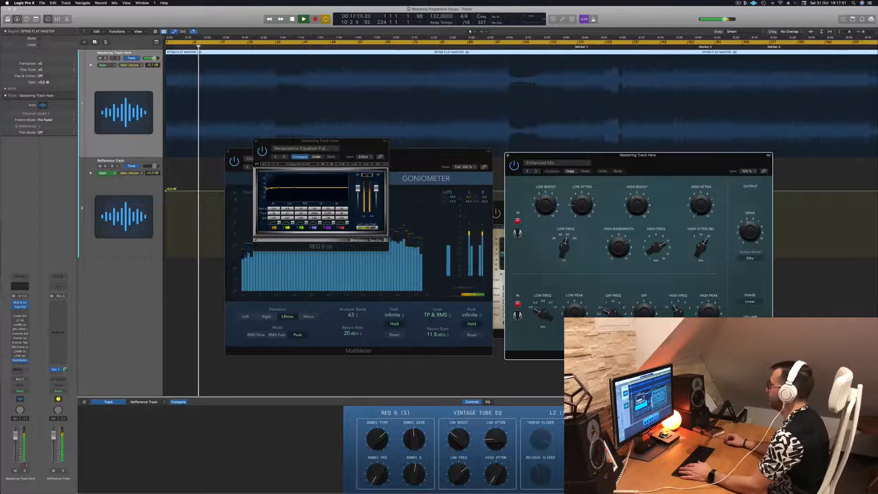
pyautogui.click(508, 156)
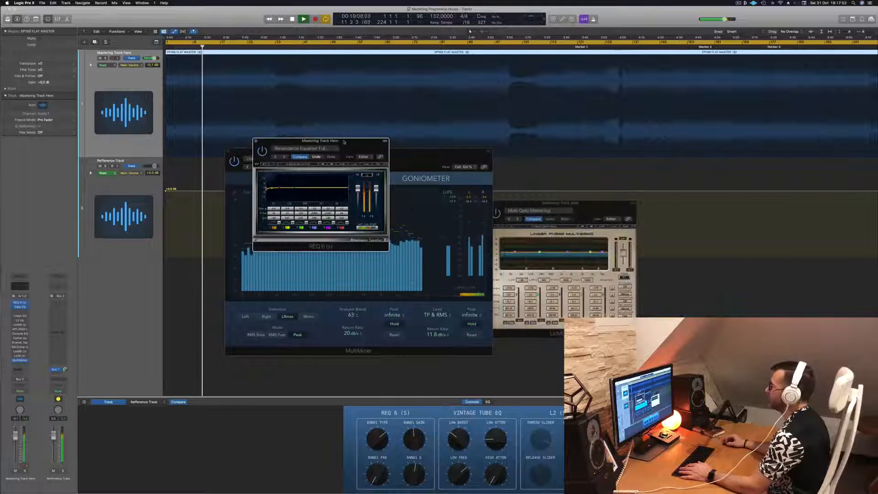
pyautogui.moveTo(320, 140); pyautogui.dragTo(541, 137)
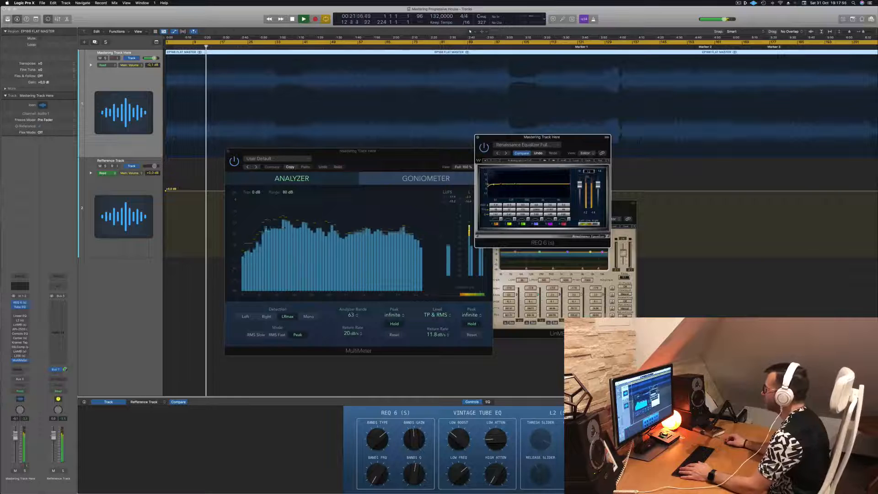
pyautogui.moveTo(604, 144); pyautogui.dragTo(667, 150)
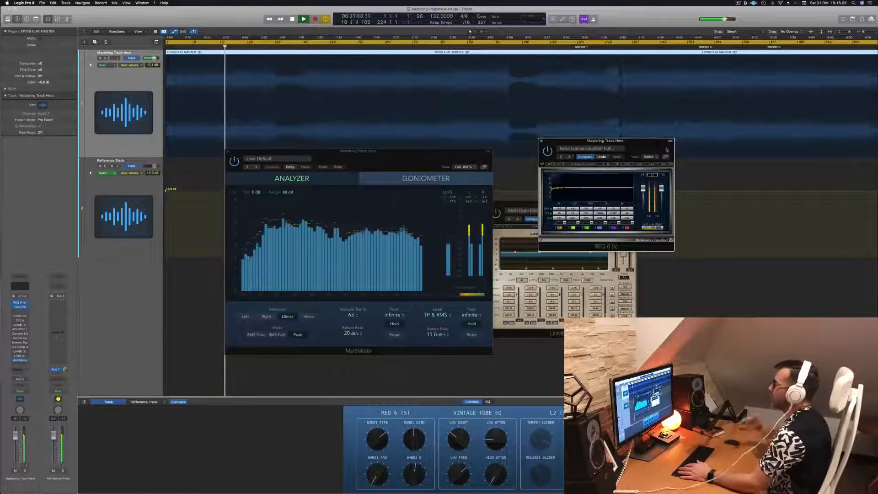
# Step: Arrange the MultiMeter and REQ 6 windows on opposite sides of the Linear Phase Multiband
pyautogui.click(115, 82)
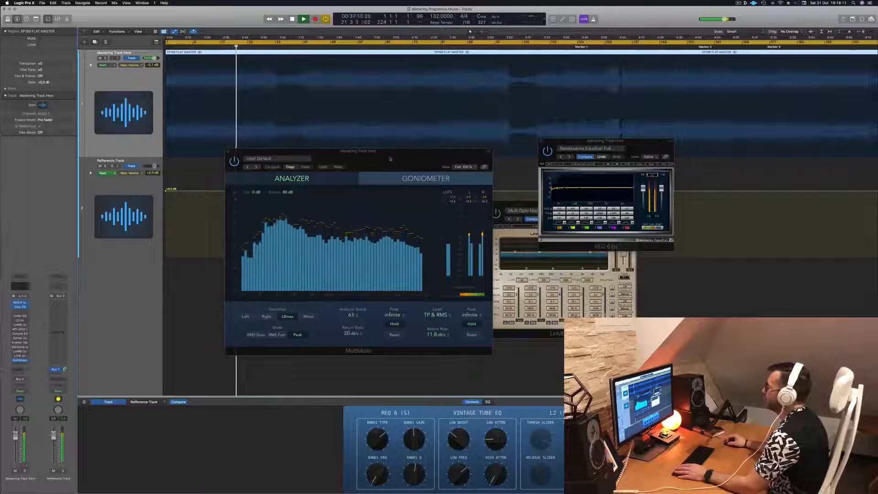
pyautogui.moveTo(390, 159); pyautogui.dragTo(776, 151)
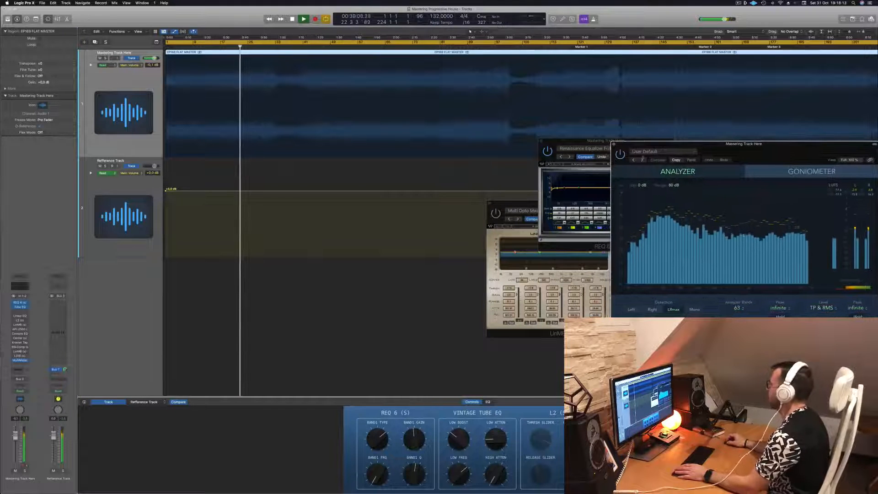
pyautogui.moveTo(579, 144); pyautogui.dragTo(389, 154)
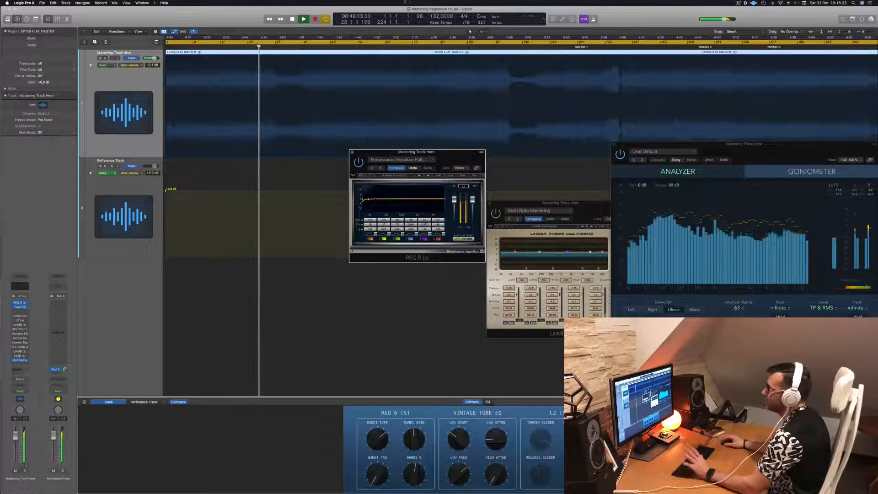
# Step: Stop playback, move the start of the cycle area to bar 49, and play from there
pyautogui.click(132, 78)
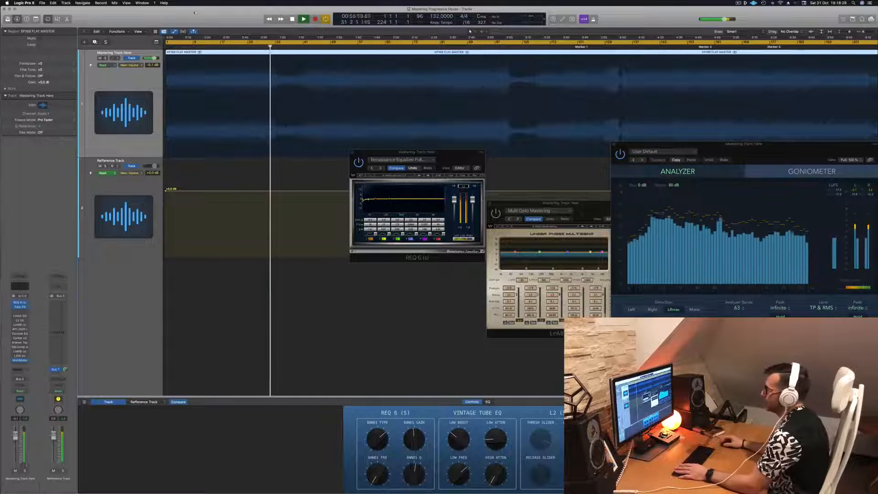
pyautogui.press('space')
pyautogui.press('c')
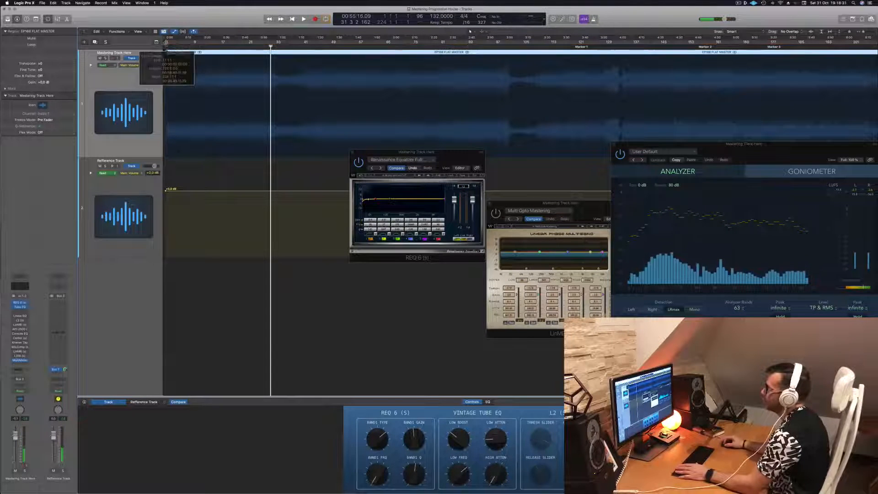
pyautogui.moveTo(167, 43); pyautogui.dragTo(331, 43)
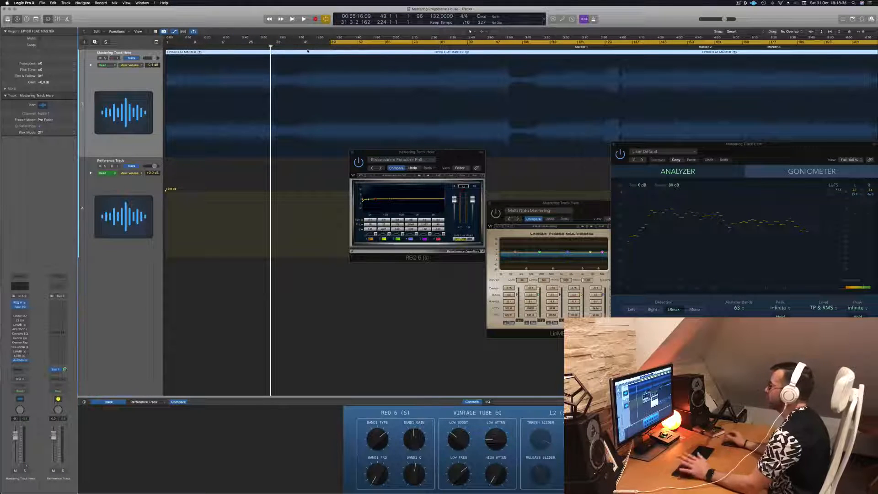
pyautogui.press('space')
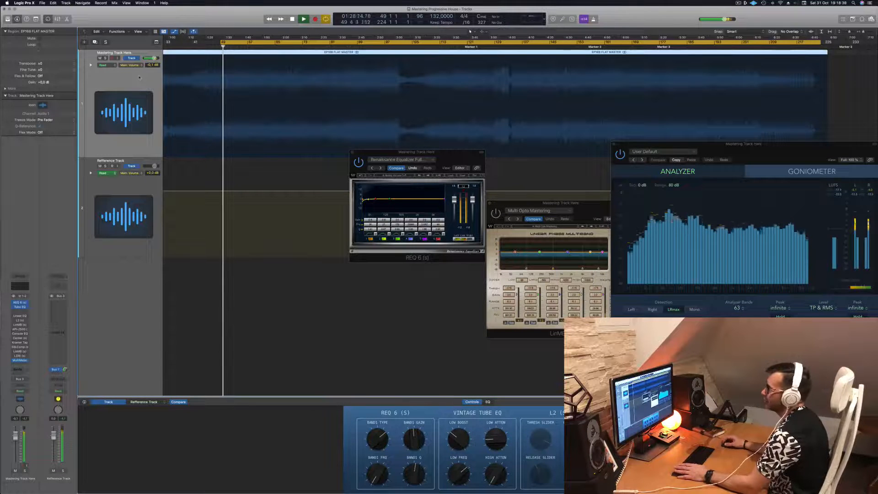
# Step: Restart playback from bar 49, open the L2 Ultramaximizer on the mastering track, and place its window just above REQ 6
pyautogui.press('space')
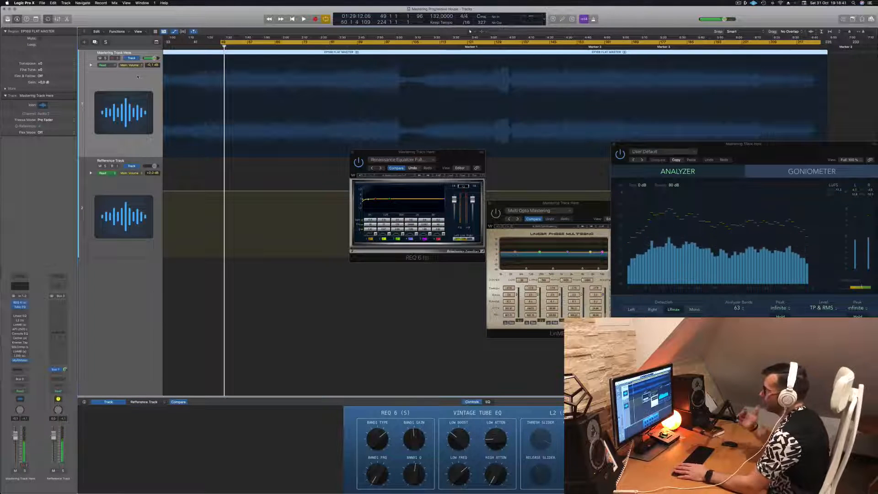
pyautogui.press('space')
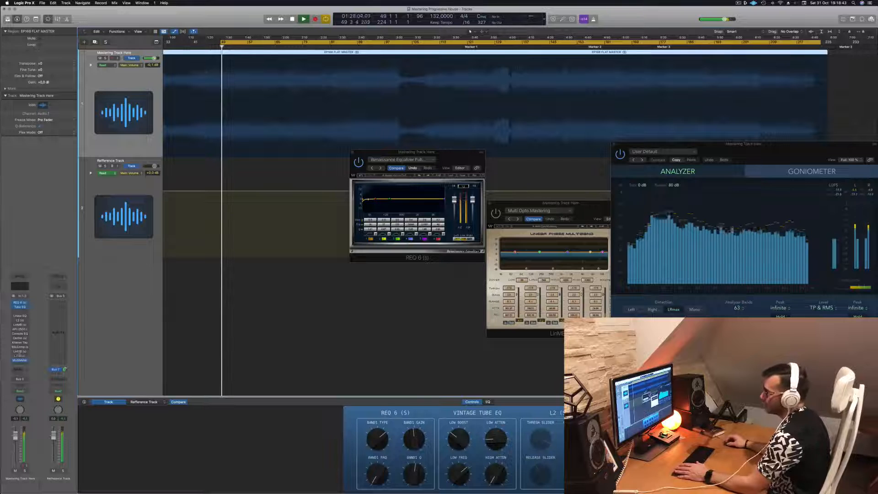
pyautogui.click(19, 320)
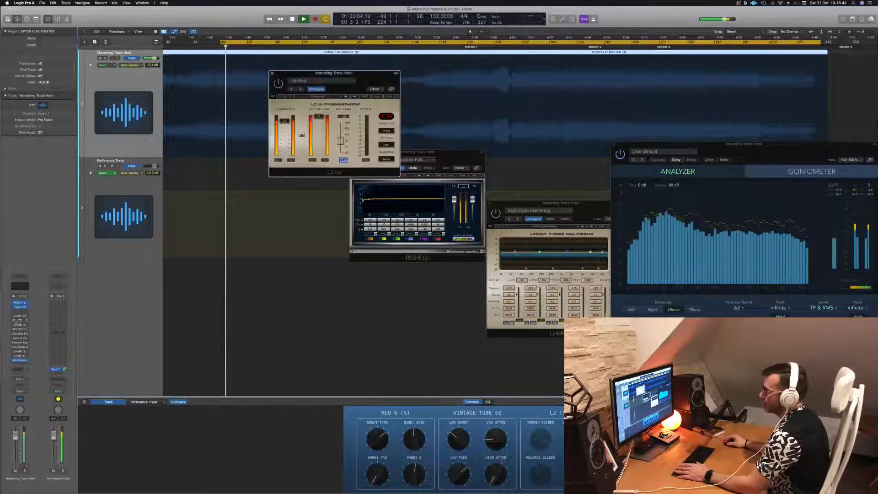
pyautogui.moveTo(368, 85); pyautogui.dragTo(406, 119)
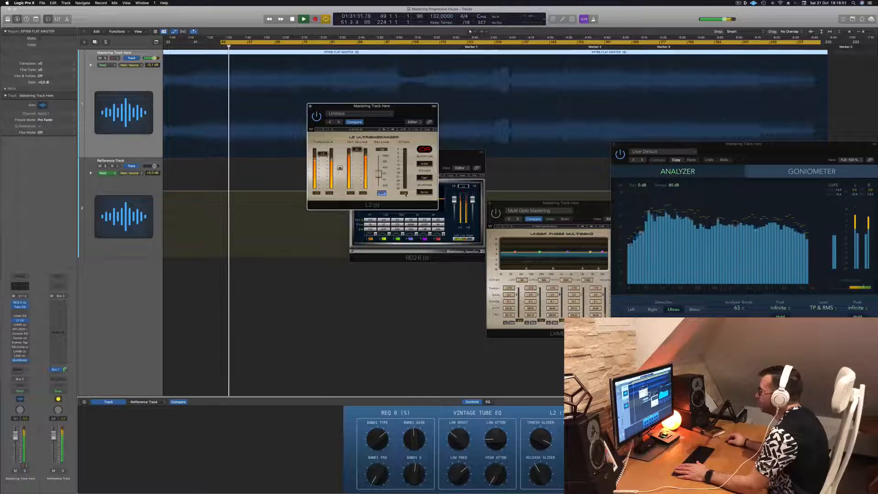
# Step: Audition the breakdown, the section following it and the passage leading into it, moving the L2 window between REQ 6 and the MultiMeter
pyautogui.click(391, 45)
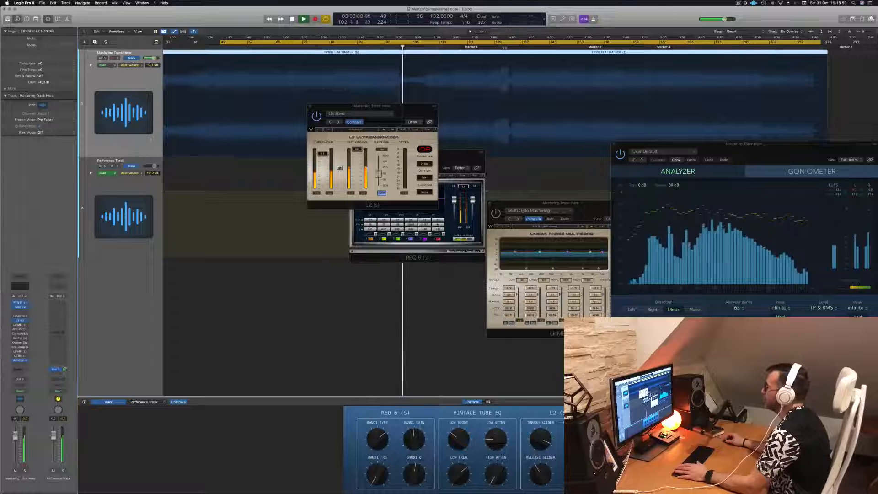
pyautogui.click(506, 42)
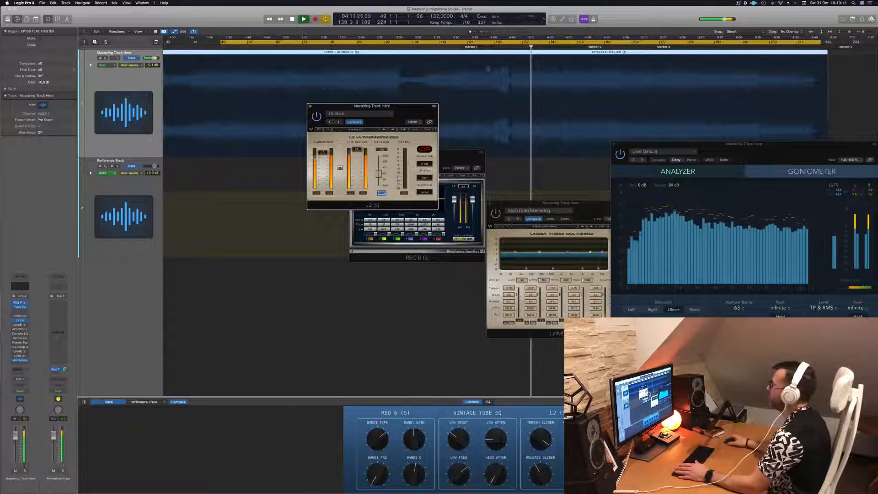
pyautogui.click(392, 44)
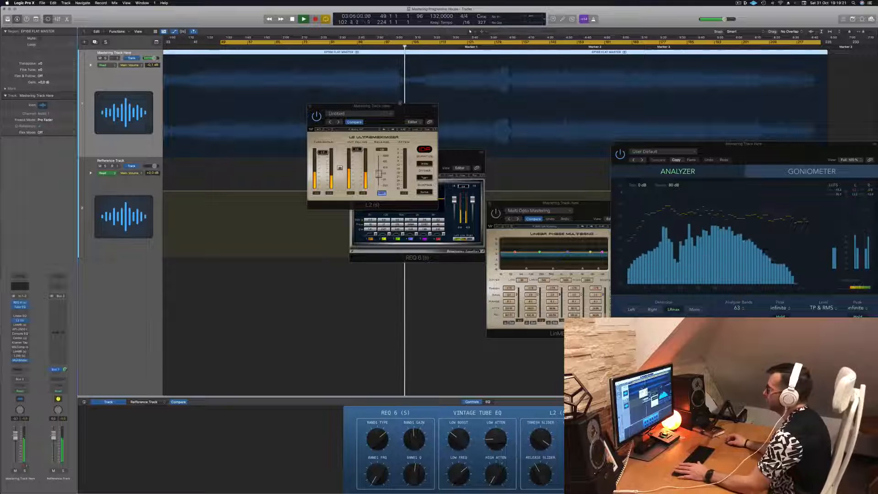
pyautogui.moveTo(399, 106); pyautogui.dragTo(531, 133)
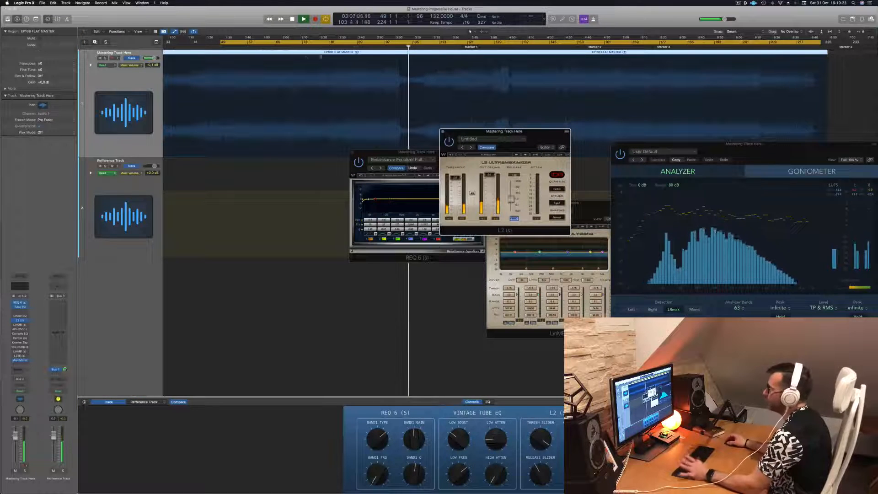
pyautogui.click(379, 48)
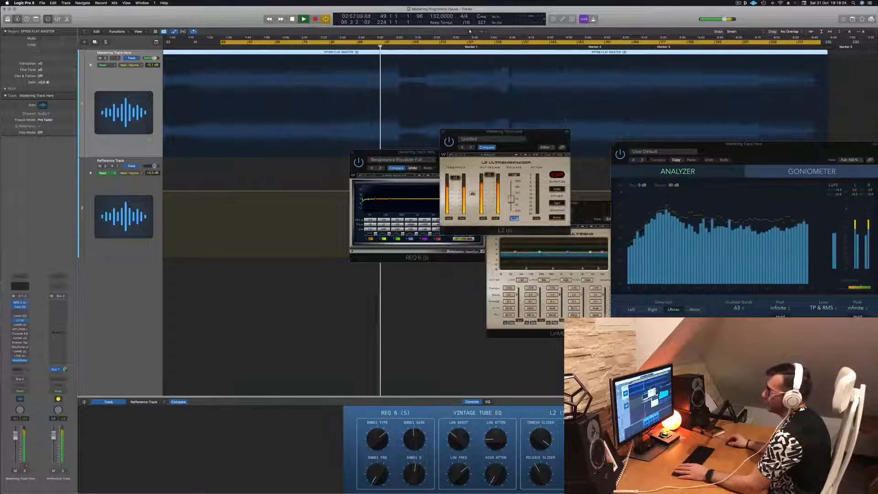
# Step: Open the Linear Phase Multiband with the Adaptive Multi Electro preset, shift its window clear of L2, and restart playback from bar 49
pyautogui.click(20, 326)
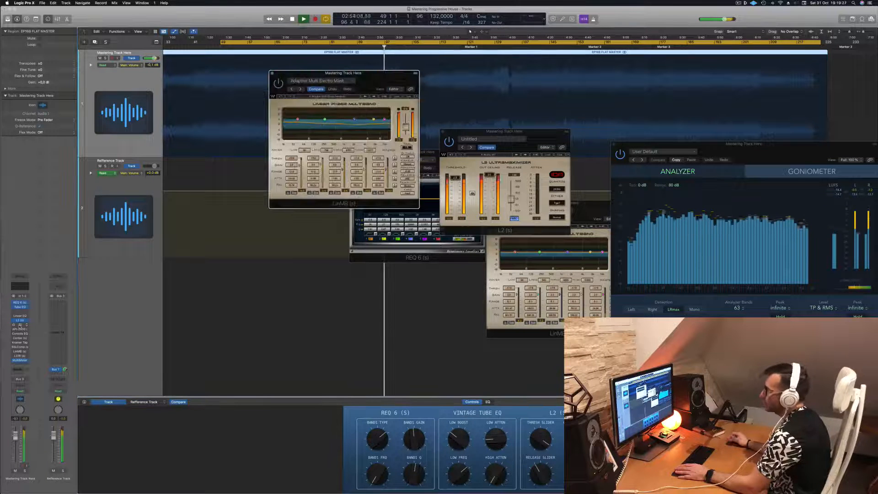
pyautogui.moveTo(354, 96)
pyautogui.mouseDown()
pyautogui.moveTo(344, 97)
pyautogui.moveTo(366, 94)
pyautogui.mouseUp()
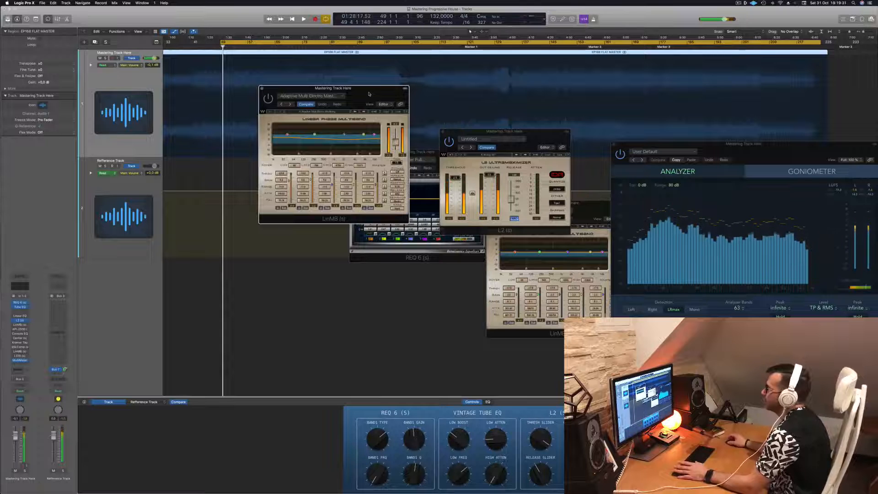
pyautogui.press('space')
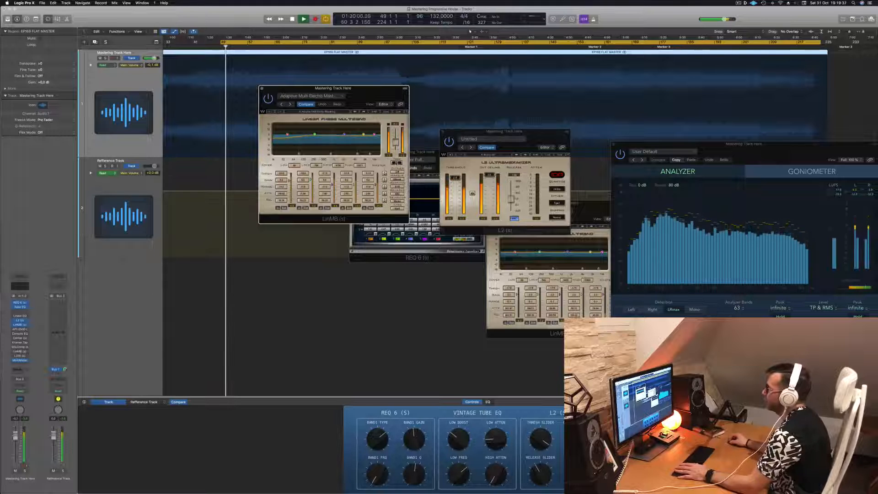
pyautogui.moveTo(380, 96); pyautogui.dragTo(385, 97)
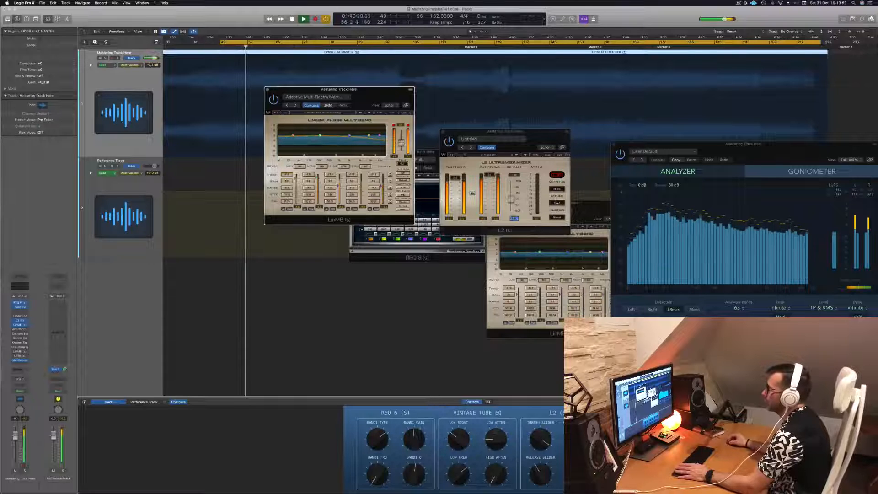
pyautogui.press('space')
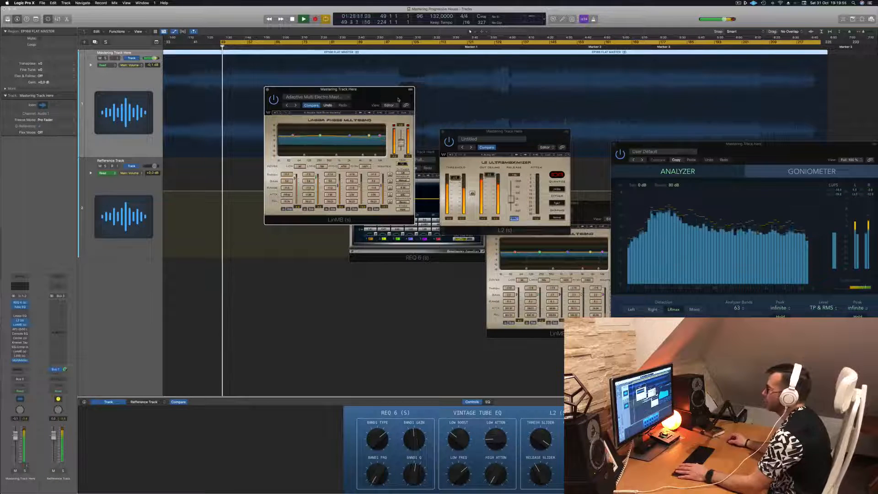
# Step: Listen to the track again from bar 49 while repositioning the Adaptive Multi Electro multiband window, leaving it clear of L2
pyautogui.moveTo(398, 99); pyautogui.dragTo(406, 104)
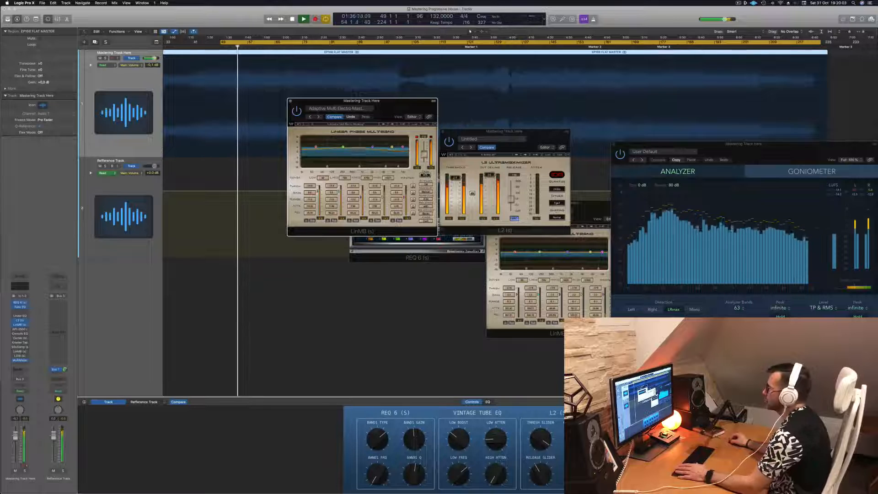
pyautogui.moveTo(396, 100); pyautogui.dragTo(469, 132)
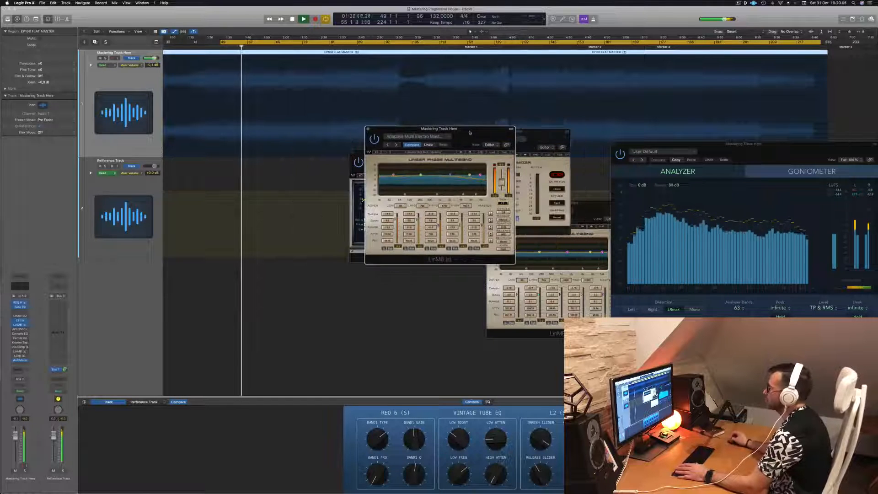
pyautogui.press('Return')
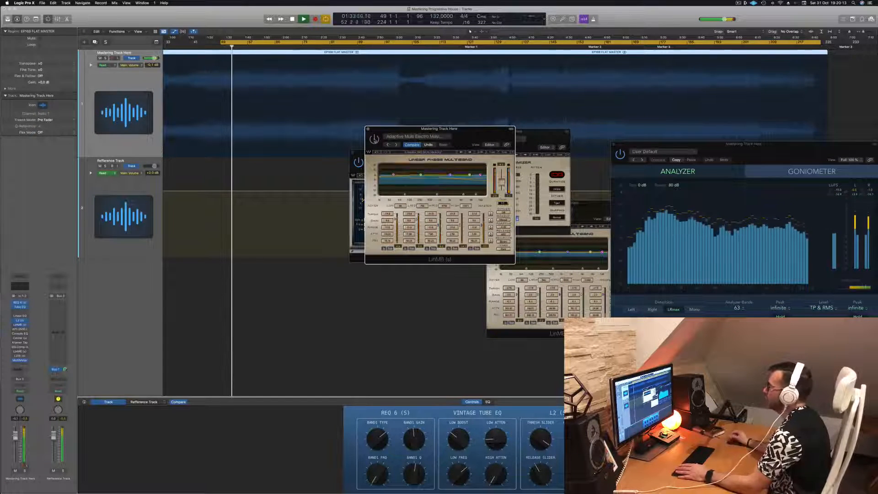
pyautogui.moveTo(488, 133); pyautogui.dragTo(424, 136)
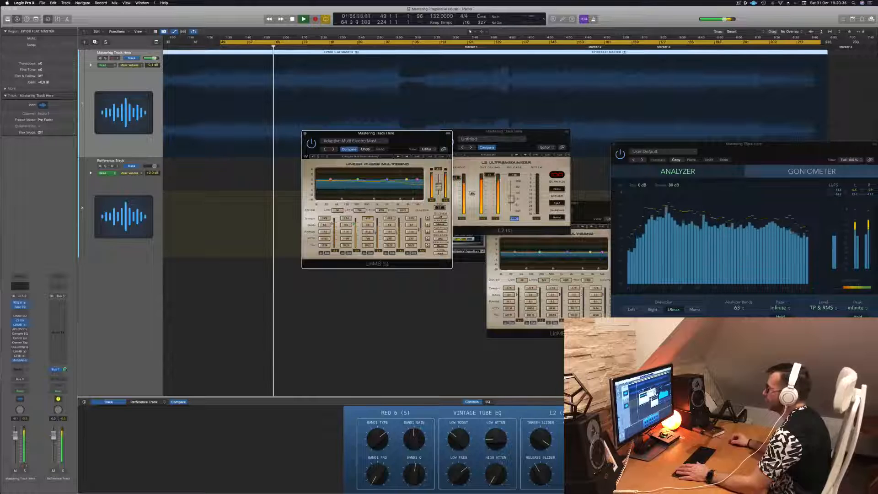
pyautogui.moveTo(409, 143); pyautogui.dragTo(379, 162)
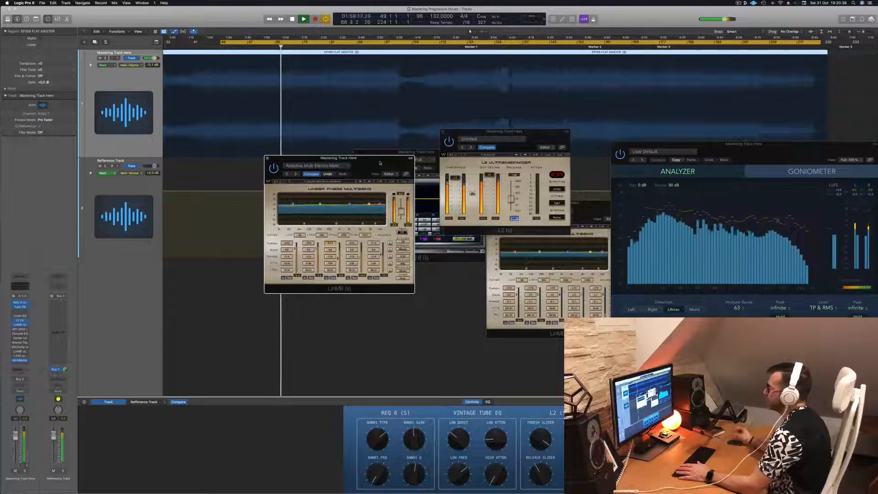
# Step: Set a new cycle area from bar 81 to bar 103 and restart playback from its beginning
pyautogui.click(331, 51)
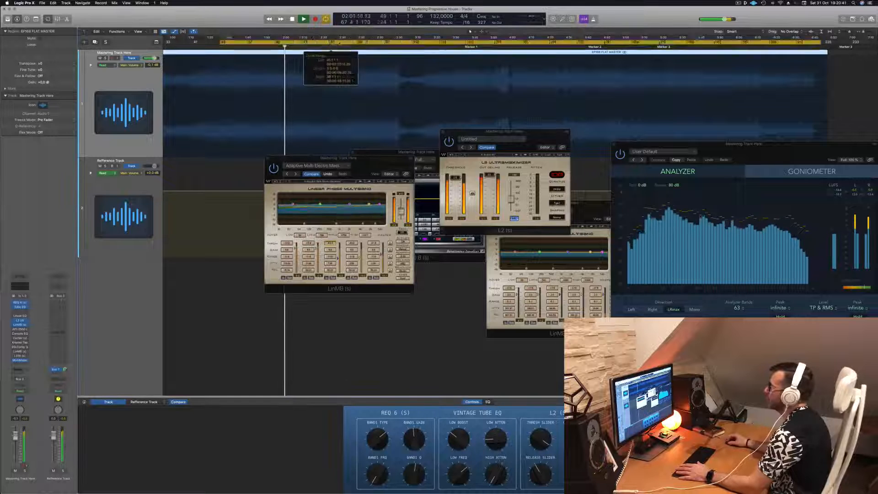
pyautogui.moveTo(331, 51); pyautogui.dragTo(404, 48)
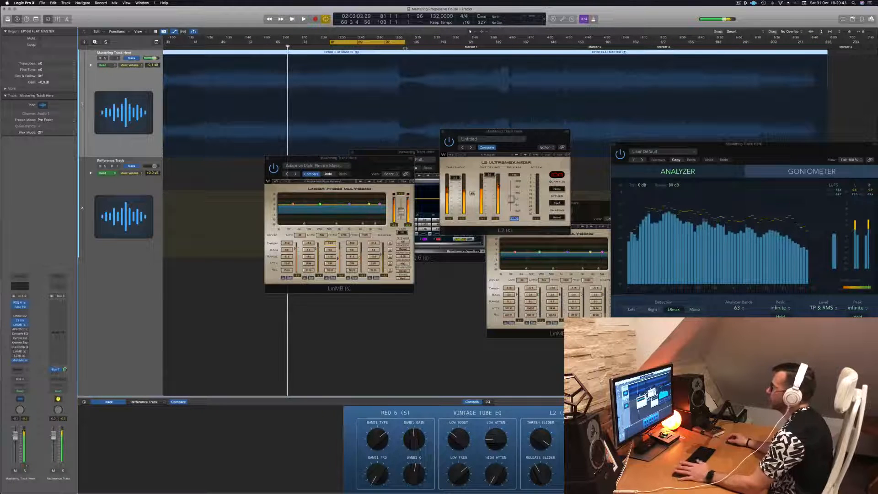
pyautogui.press('space')
# Step: Spread out the Adaptive Multi Electro multiband, L2 and MultiMeter windows so their meters can be watched together
pyautogui.moveTo(364, 159); pyautogui.dragTo(370, 199)
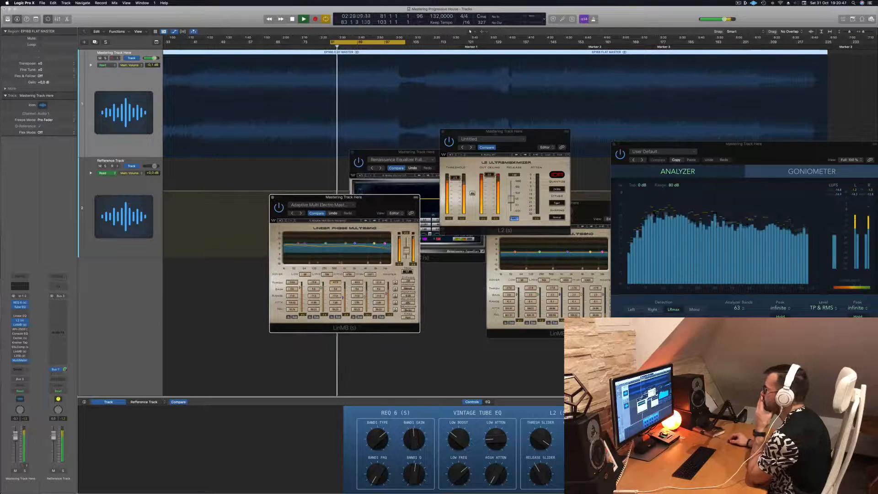
pyautogui.moveTo(504, 131); pyautogui.dragTo(525, 102)
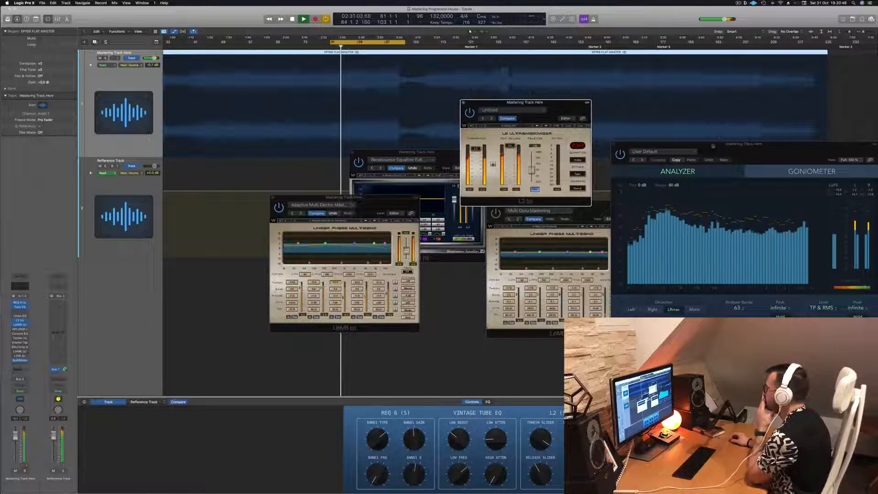
pyautogui.moveTo(712, 145); pyautogui.dragTo(710, 138)
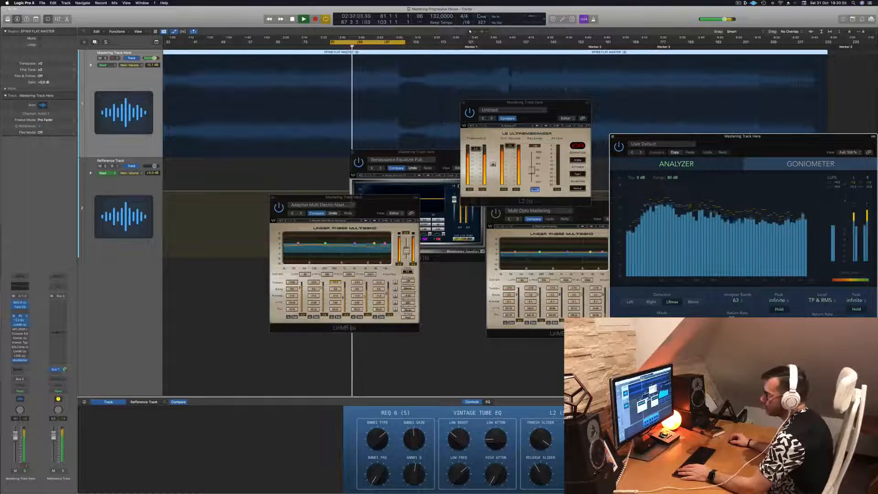
# Step: Open the Linear Phase EQ and set its high shelf to 9000 Hz with a gain of +3.5 dB
pyautogui.click(19, 315)
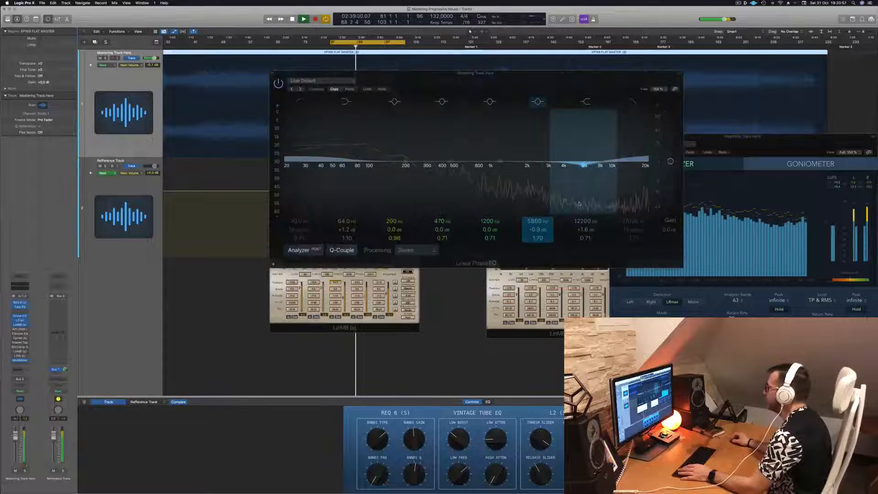
pyautogui.moveTo(615, 159); pyautogui.dragTo(635, 157)
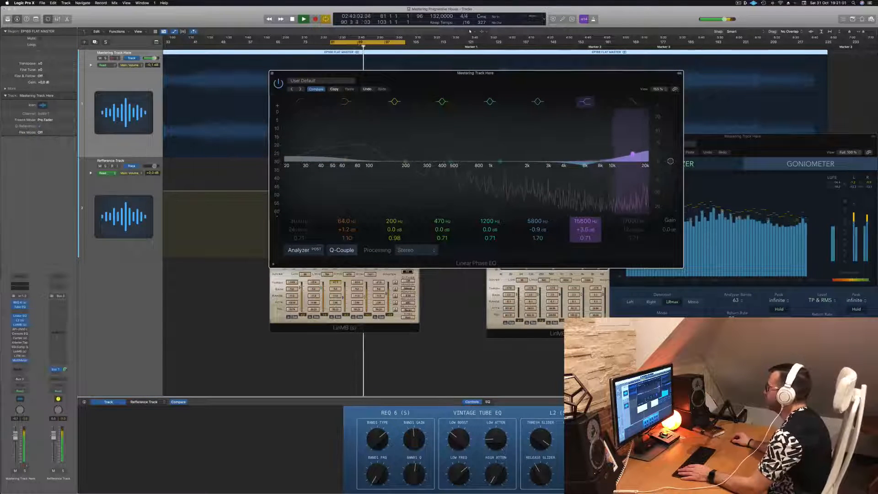
pyautogui.moveTo(633, 154); pyautogui.dragTo(606, 154)
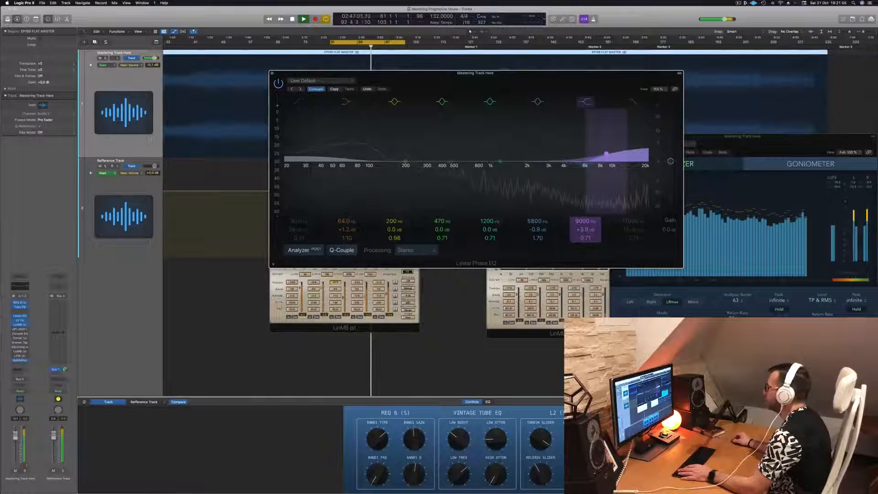
pyautogui.moveTo(606, 154); pyautogui.dragTo(606, 155)
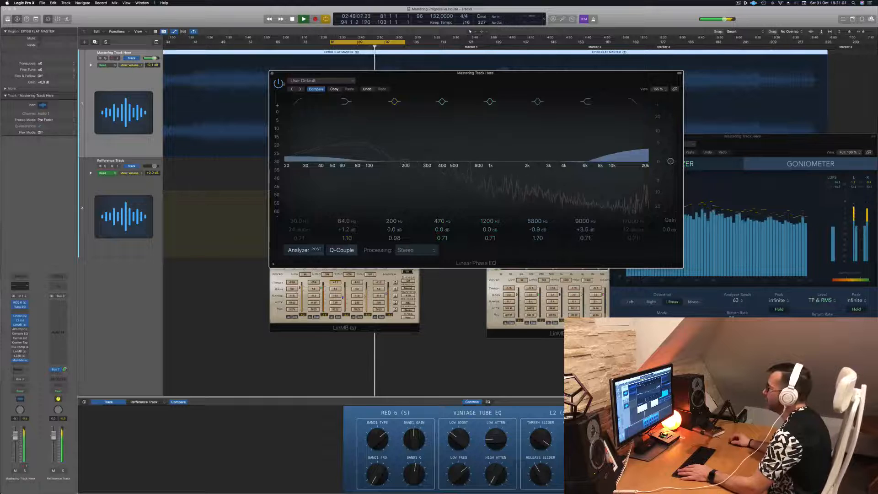
# Step: Toggle the Linear Phase EQ's bypass to compare the sound, moving its window to reveal the analyzer, and close the EQ window
pyautogui.click(280, 83)
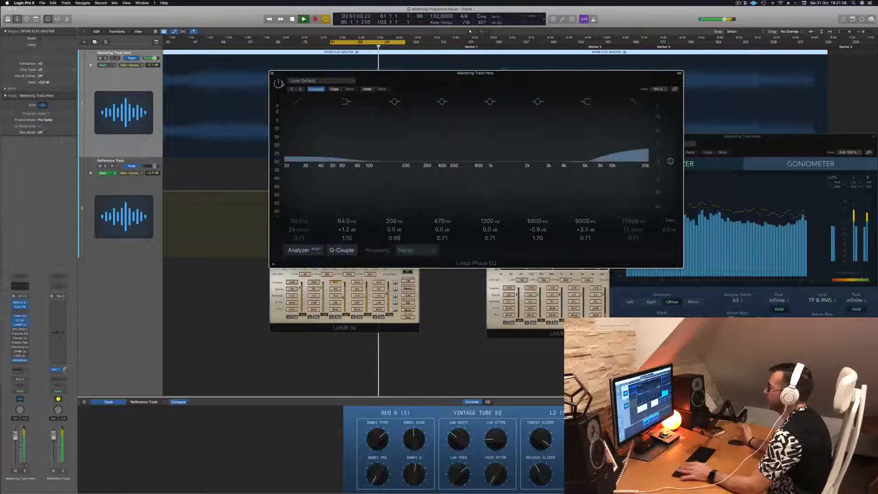
pyautogui.moveTo(488, 82); pyautogui.dragTo(491, 152)
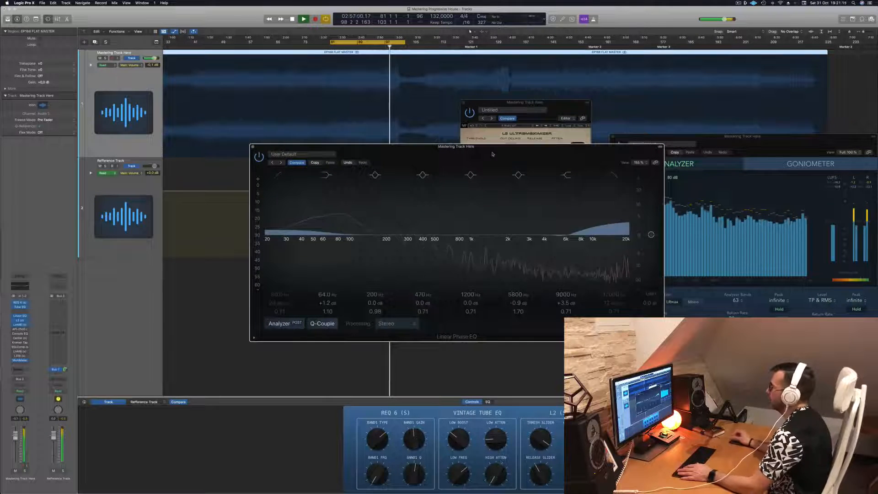
pyautogui.moveTo(492, 153); pyautogui.dragTo(527, 135)
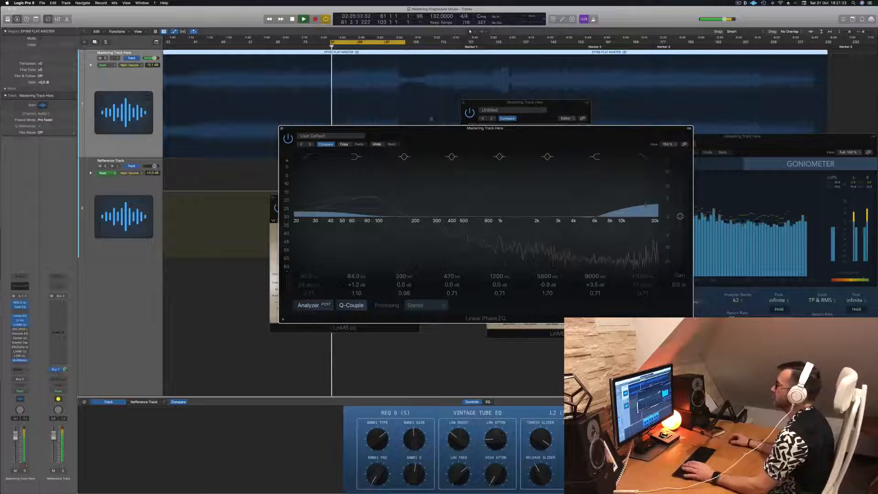
pyautogui.moveTo(545, 132); pyautogui.dragTo(496, 111)
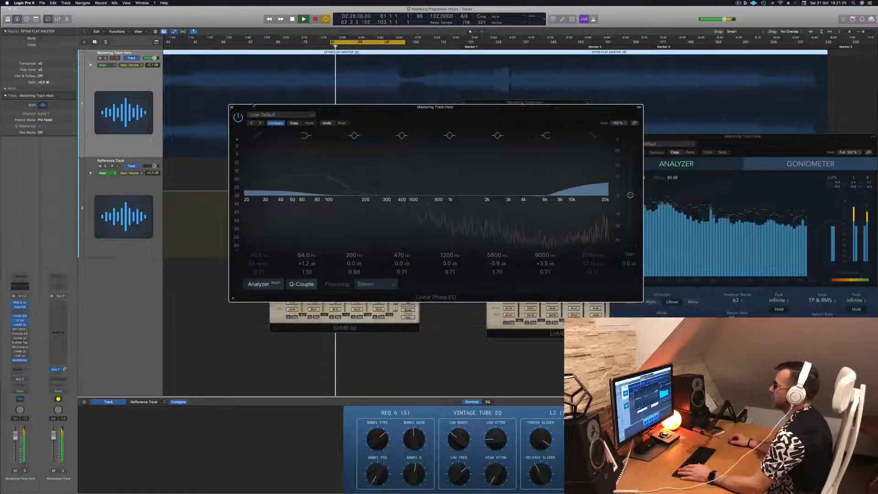
pyautogui.click(238, 117)
pyautogui.click(238, 117)
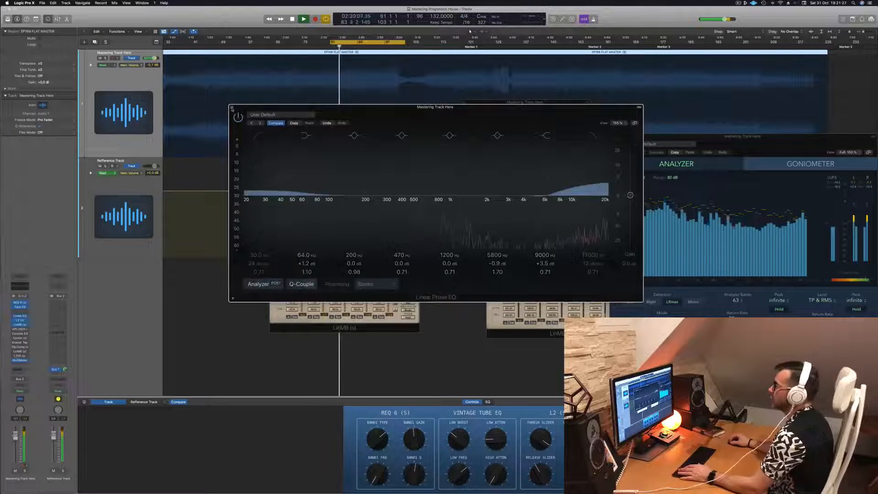
pyautogui.click(232, 107)
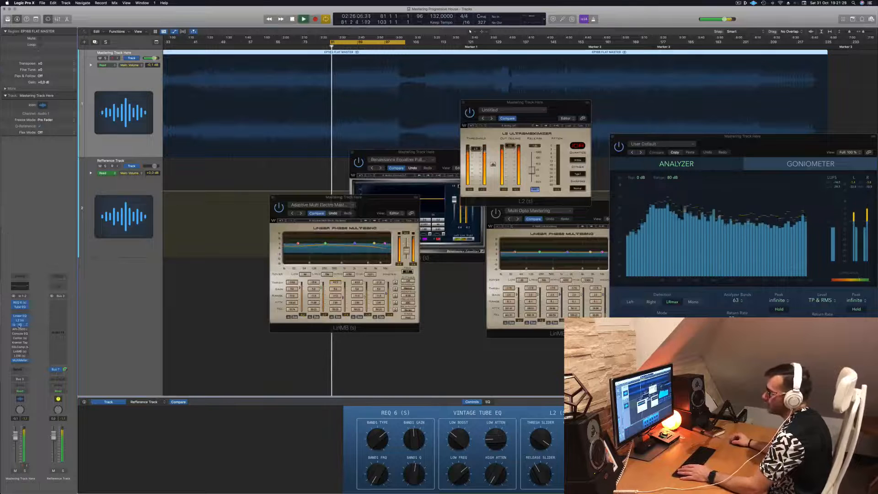
# Step: Bring the Adaptive Multi Electro multiband and L2 windows to the front in turn to check their meters during playback
pyautogui.press('super+w')
pyautogui.click(19, 325)
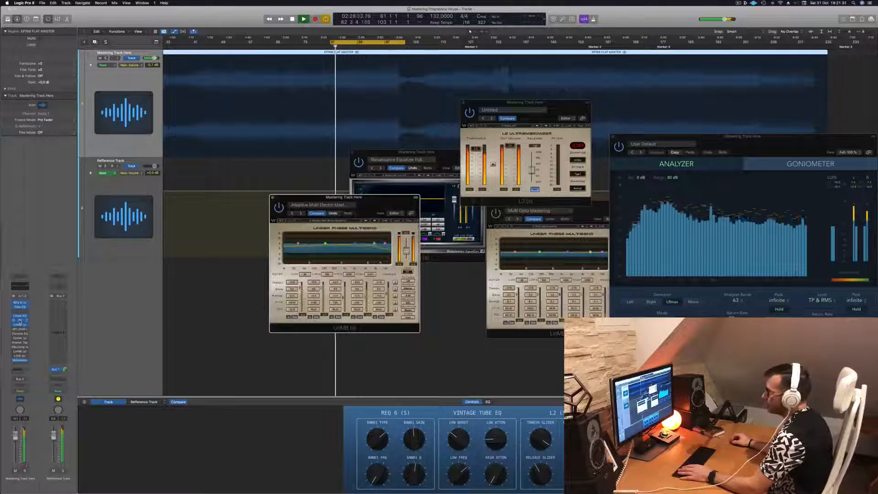
pyautogui.click(20, 320)
pyautogui.click(20, 321)
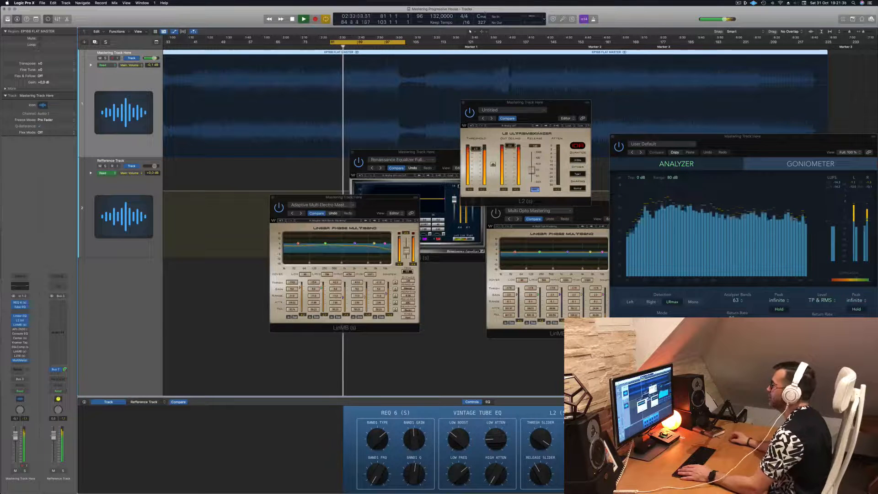
pyautogui.click(464, 102)
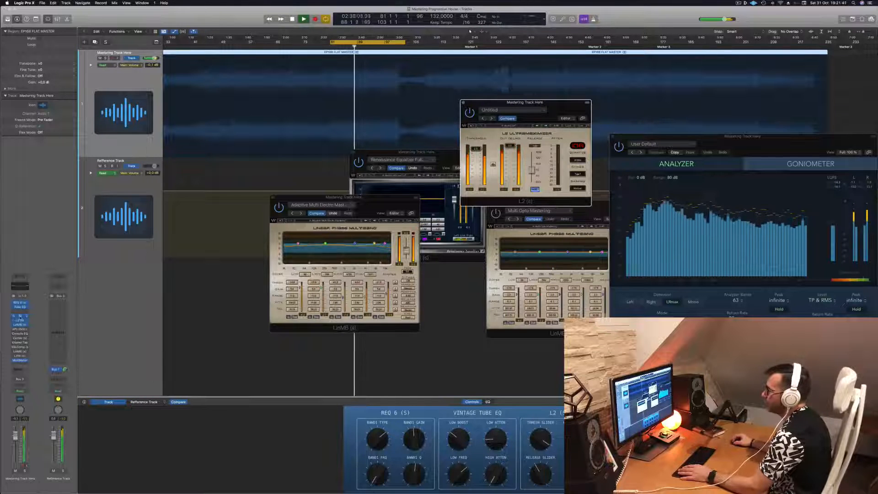
# Step: Open the Linear Phase EQ, toggle its 64 Hz low shelf off and on to compare the bass, and close the EQ
pyautogui.click(20, 319)
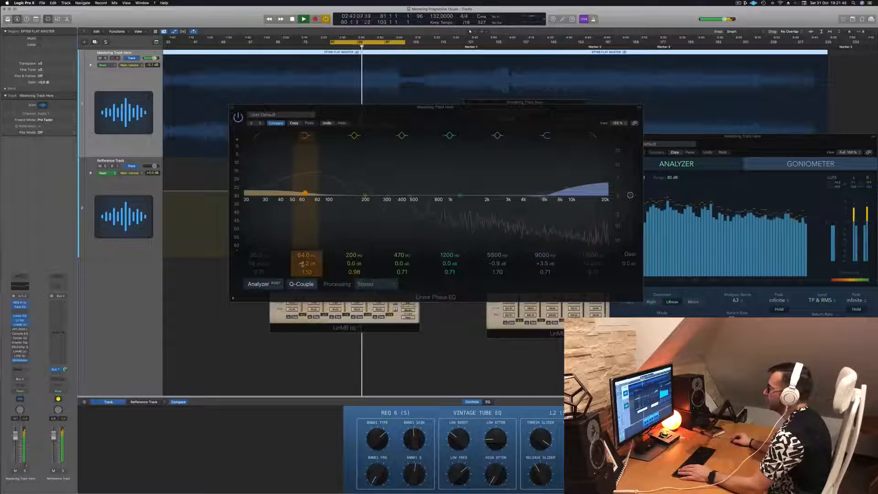
pyautogui.click(307, 136)
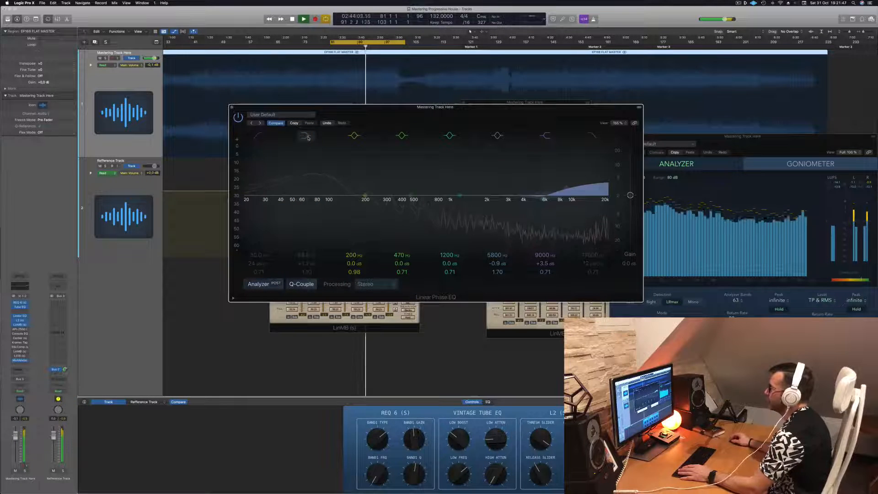
pyautogui.click(307, 136)
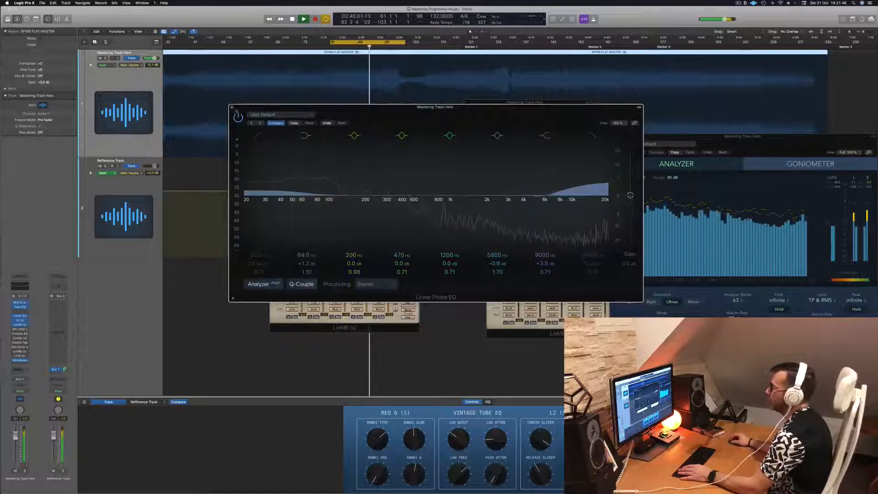
pyautogui.click(231, 107)
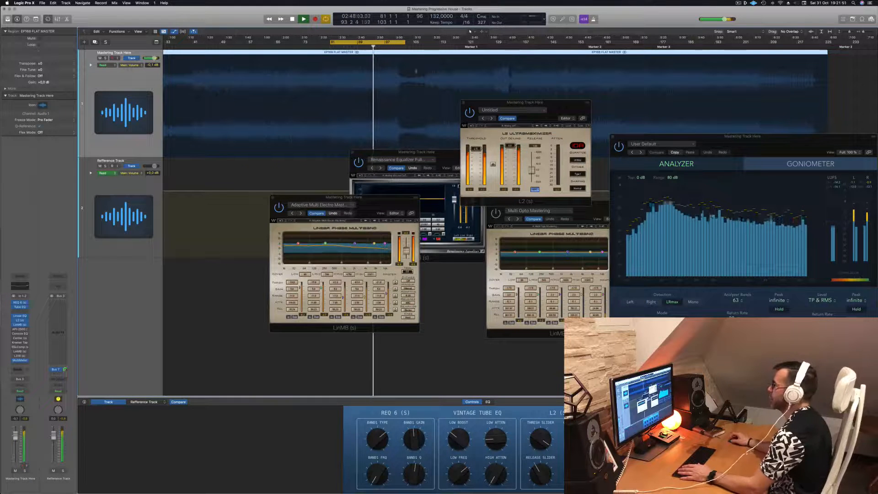
# Step: Move the L2 window aside, then open and enable the API-2500 compressor and restart playback of the cycle
pyautogui.moveTo(525, 103); pyautogui.dragTo(631, 93)
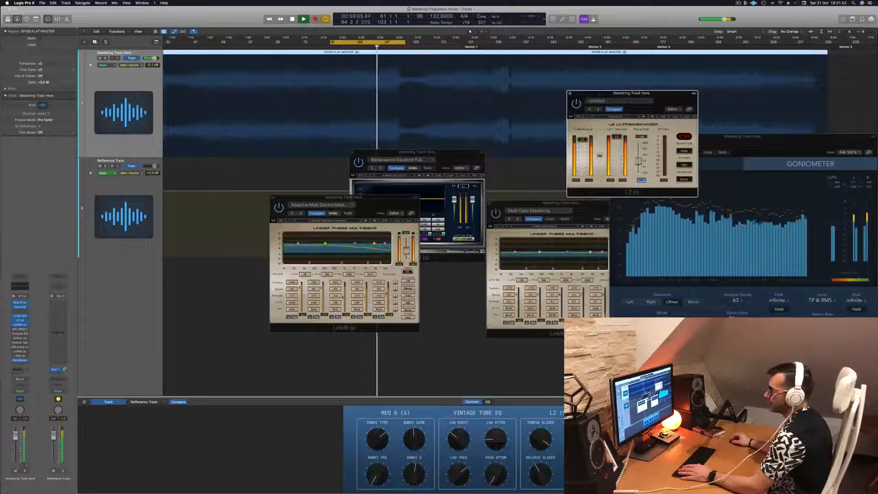
pyautogui.click(19, 329)
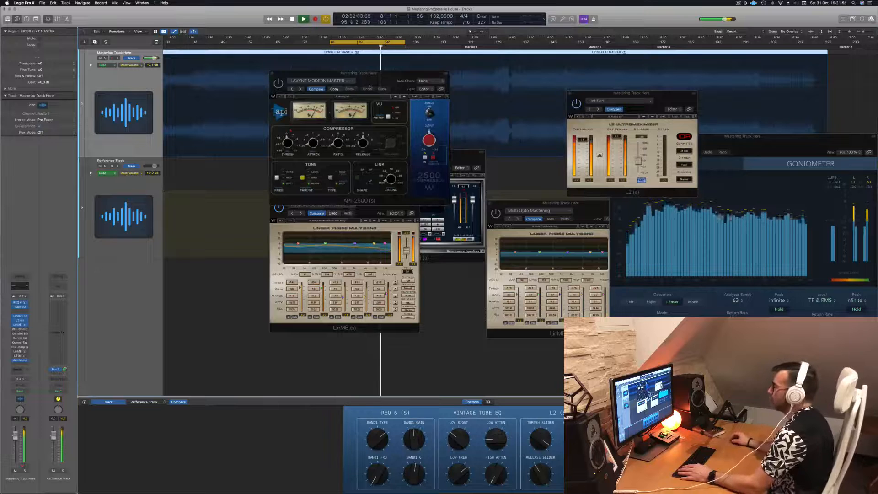
pyautogui.moveTo(375, 83); pyautogui.dragTo(442, 106)
pyautogui.press('space')
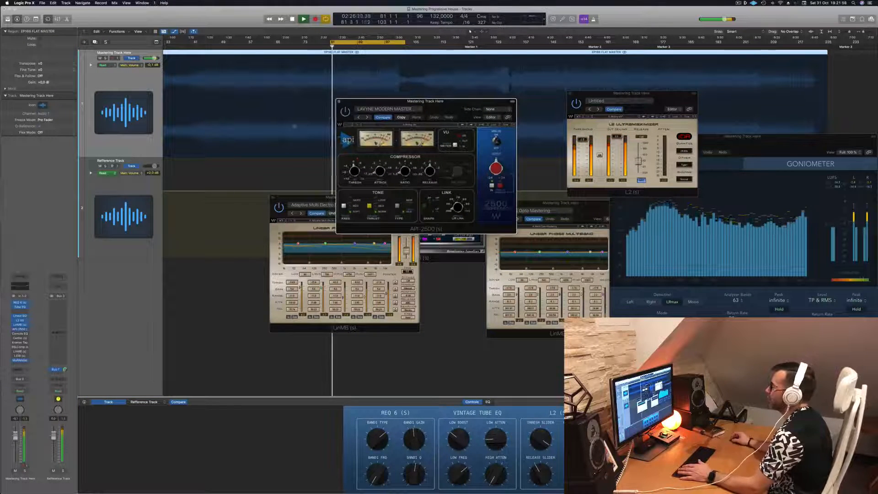
pyautogui.press('space')
# Step: Audition the cycle with the API-2500 compressor's meters in view, repositioning its window to uncover the other plug-ins, and close it
pyautogui.moveTo(439, 109); pyautogui.dragTo(431, 133)
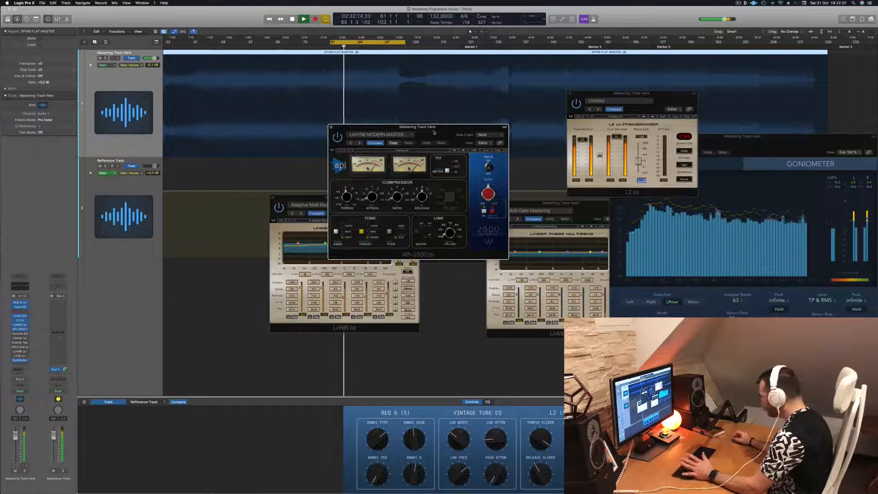
pyautogui.moveTo(433, 124); pyautogui.dragTo(430, 125)
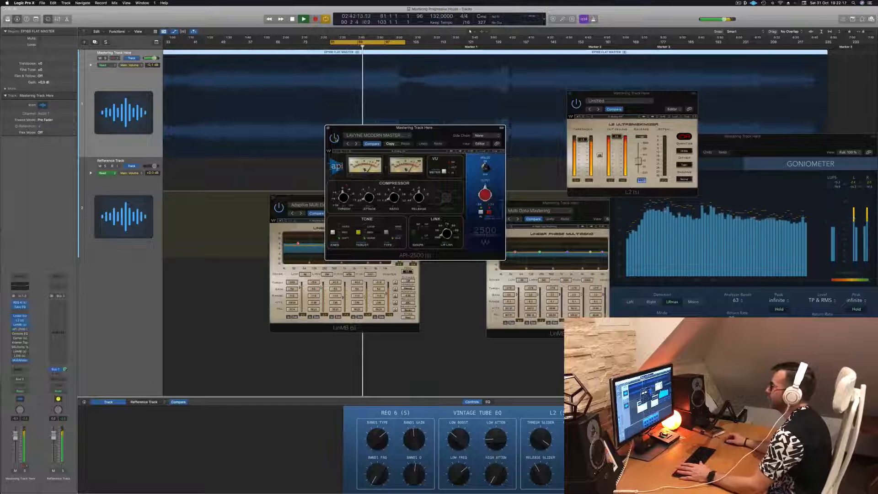
pyautogui.moveTo(414, 127); pyautogui.dragTo(381, 147)
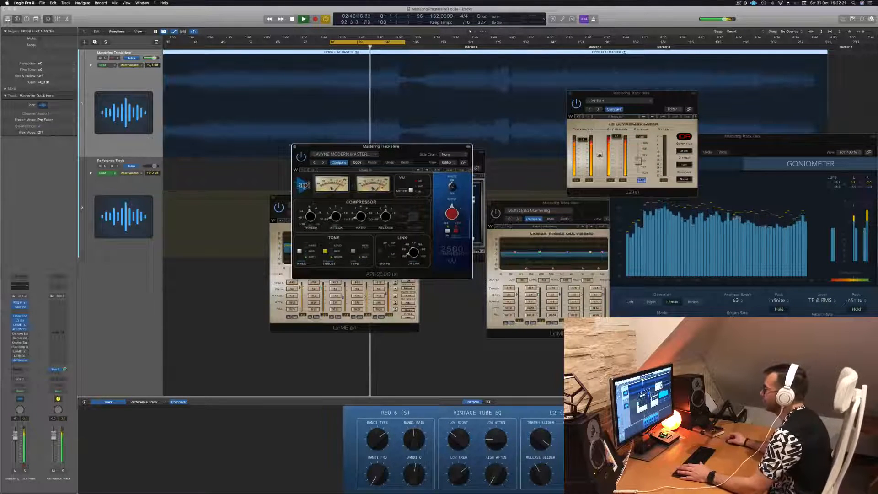
pyautogui.moveTo(403, 150); pyautogui.dragTo(480, 147)
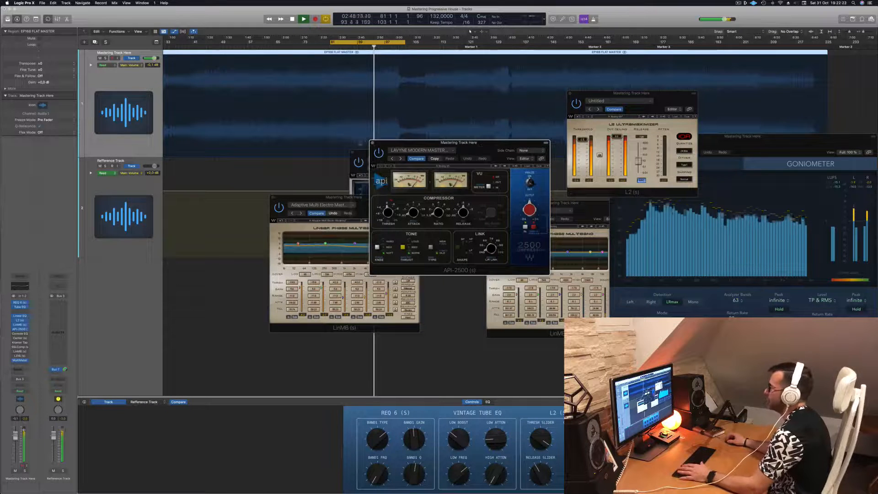
pyautogui.click(372, 143)
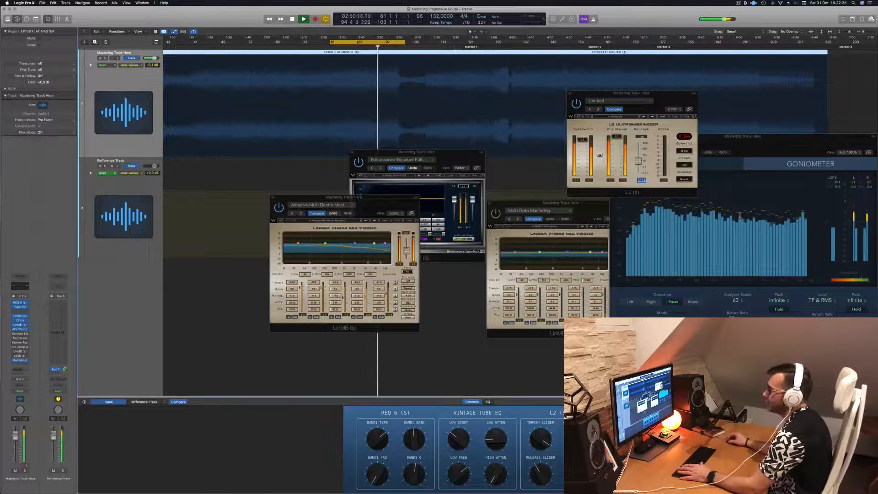
# Step: Open and enable the Vintage Console EQ with its Hot & Bright preset, and move its window among the other plug-ins
pyautogui.click(20, 334)
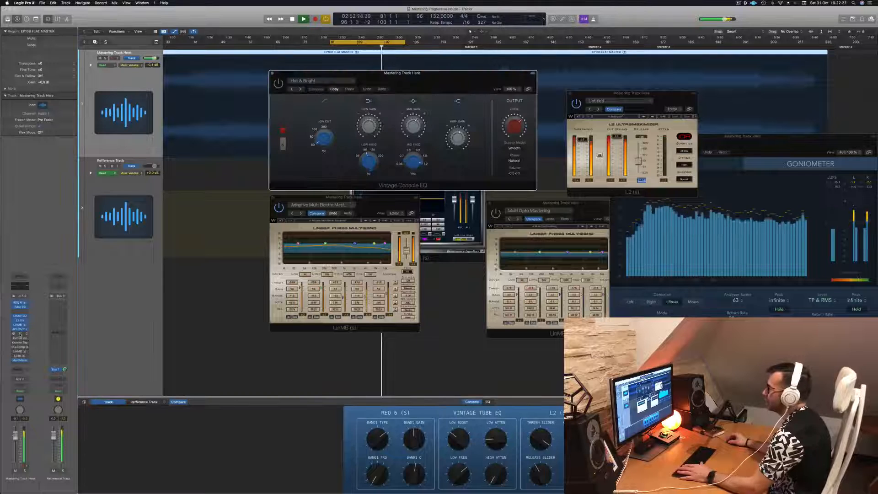
pyautogui.moveTo(388, 83); pyautogui.dragTo(363, 107)
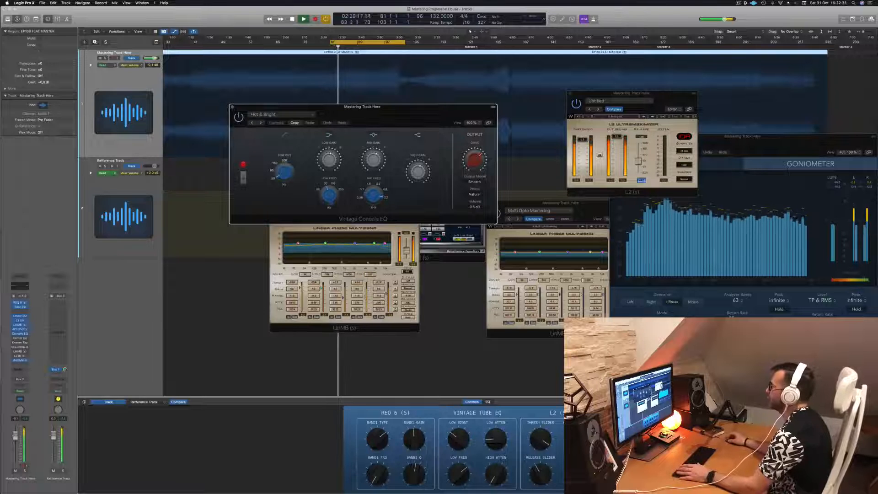
pyautogui.moveTo(387, 115); pyautogui.dragTo(427, 195)
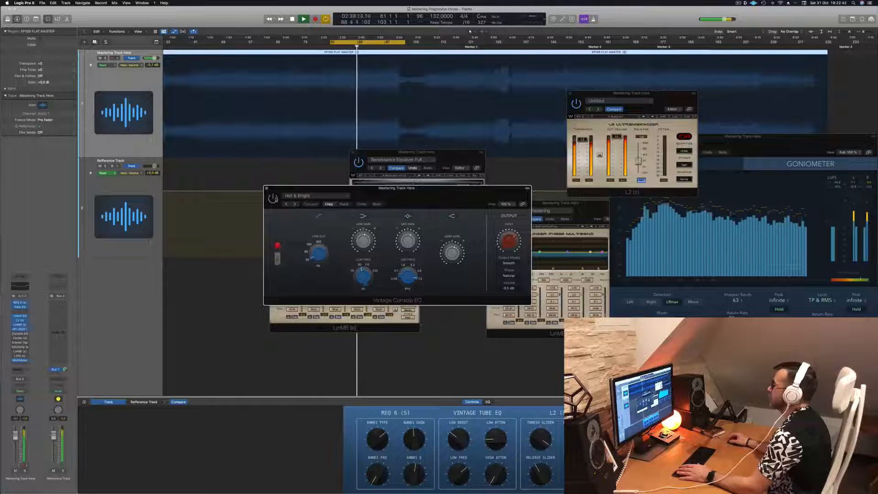
pyautogui.moveTo(442, 202); pyautogui.dragTo(574, 190)
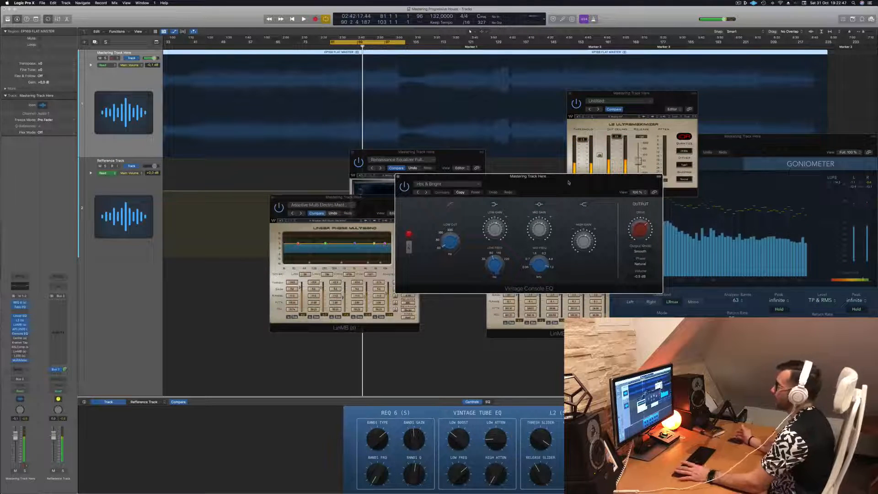
# Step: Restart the cycle to audition the Vintage Console EQ, shifting its window to reveal the meters, and close it
pyautogui.press('space')
pyautogui.moveTo(569, 182); pyautogui.dragTo(543, 195)
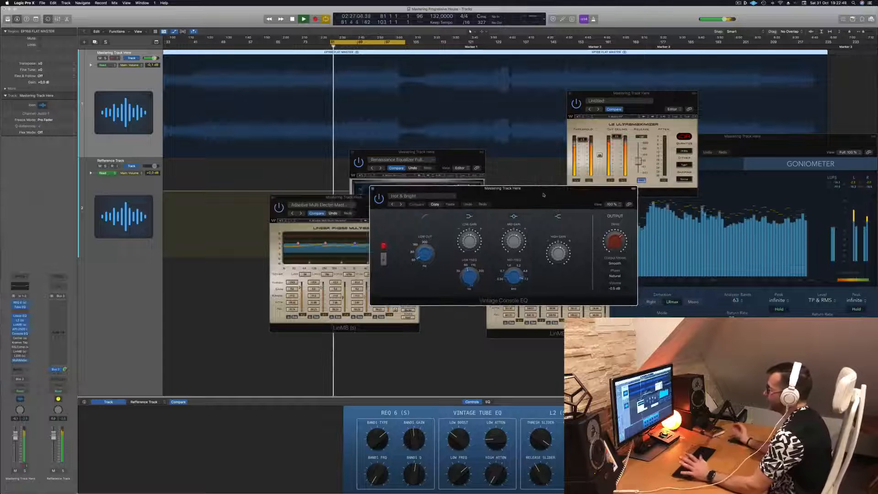
pyautogui.moveTo(543, 195); pyautogui.dragTo(533, 200)
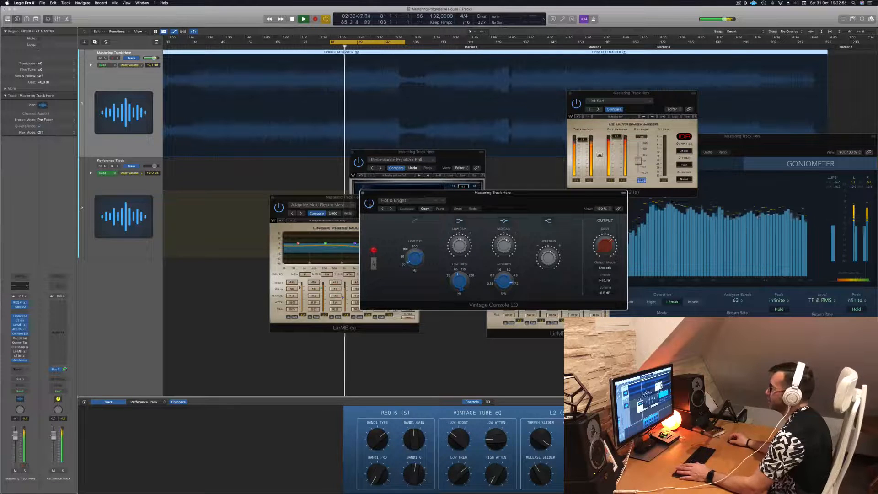
pyautogui.moveTo(523, 194); pyautogui.dragTo(491, 197)
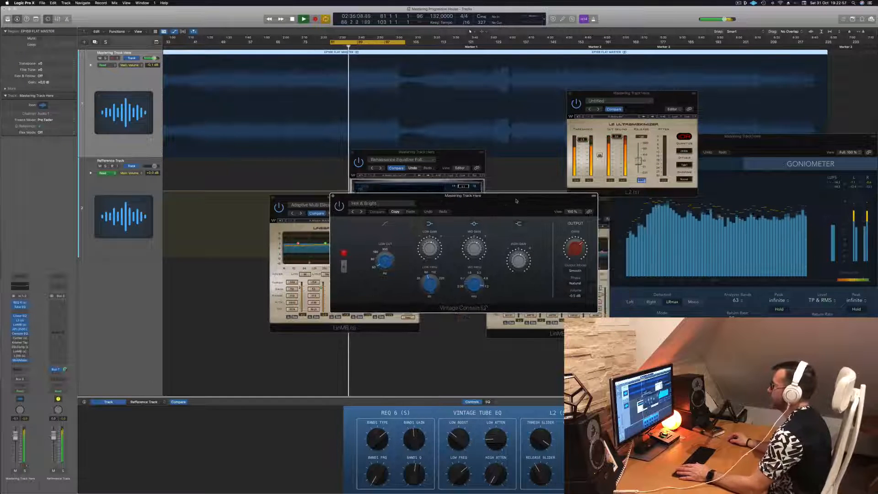
pyautogui.click(331, 197)
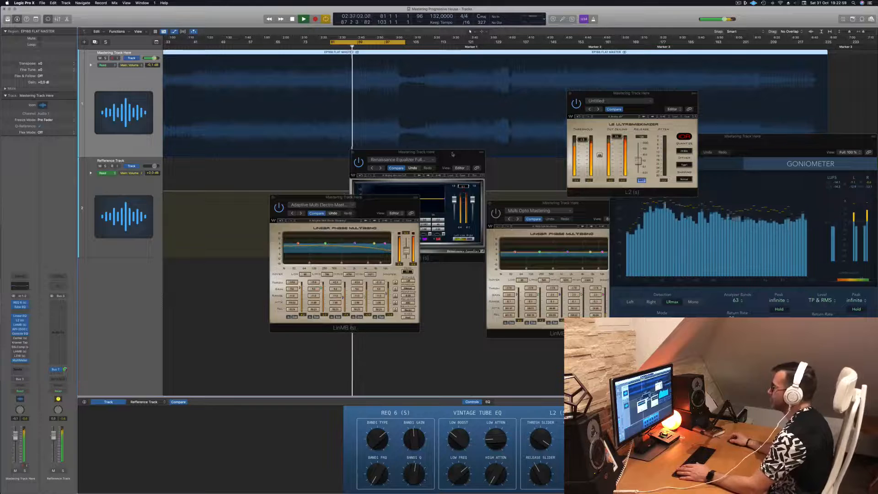
# Step: Rearrange the Renaissance Equalizer and Adaptive Multi Electro multiband windows, and open and enable the Center plug-in above them
pyautogui.moveTo(453, 154); pyautogui.dragTo(557, 212)
pyautogui.moveTo(383, 206); pyautogui.dragTo(414, 217)
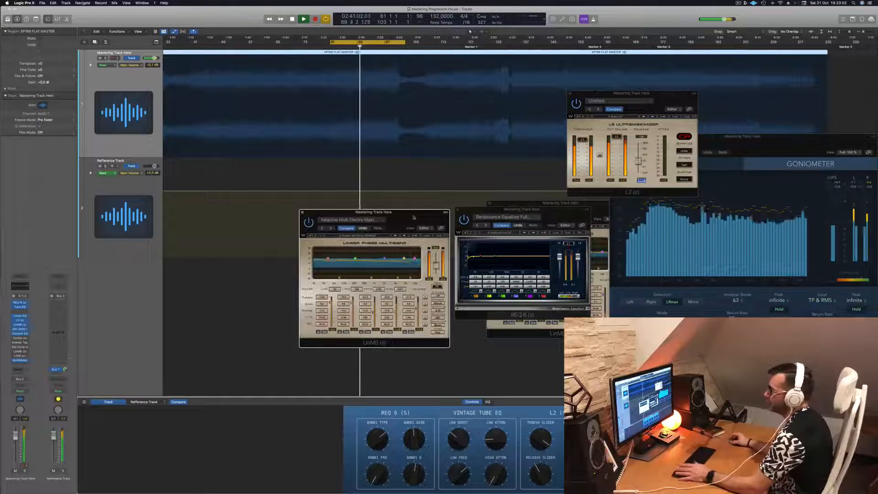
pyautogui.click(19, 338)
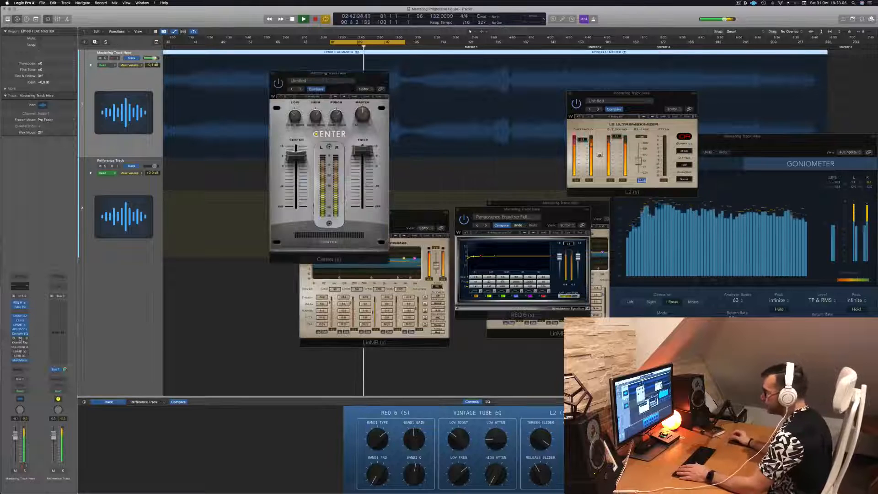
pyautogui.moveTo(347, 72); pyautogui.dragTo(439, 116)
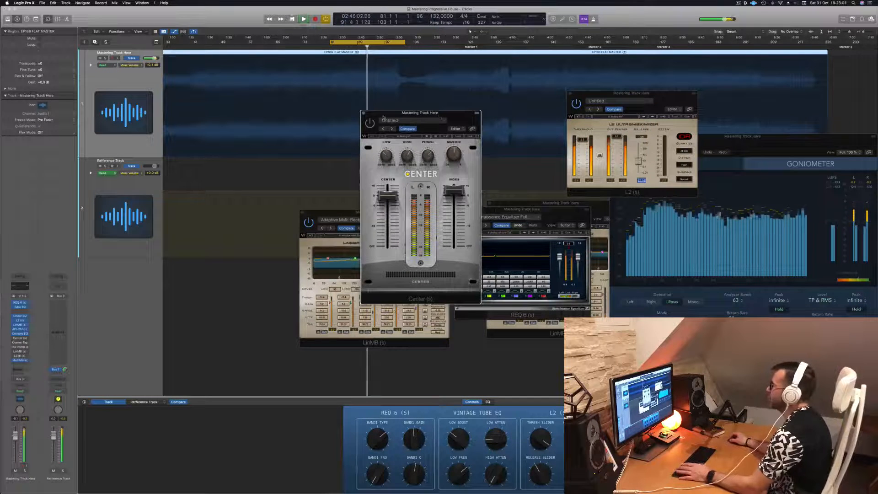
pyautogui.moveTo(383, 118); pyautogui.dragTo(374, 119)
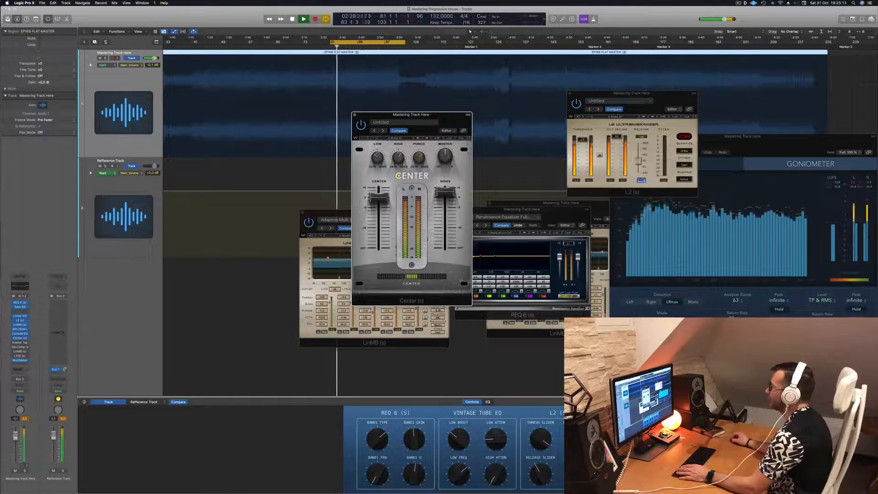
# Step: Restart the cycle playback to audition the Center plug-in, moving its window lower to expose the surrounding plug-ins
pyautogui.press('space')
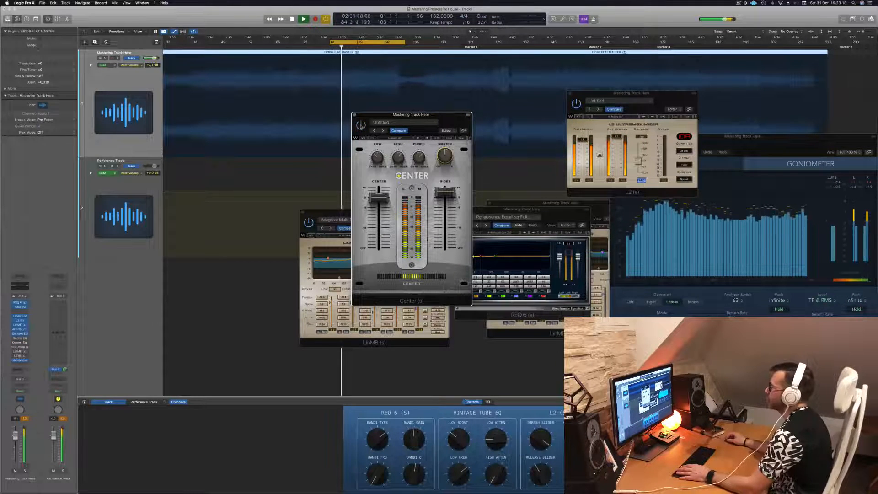
pyautogui.press('space')
pyautogui.press('space')
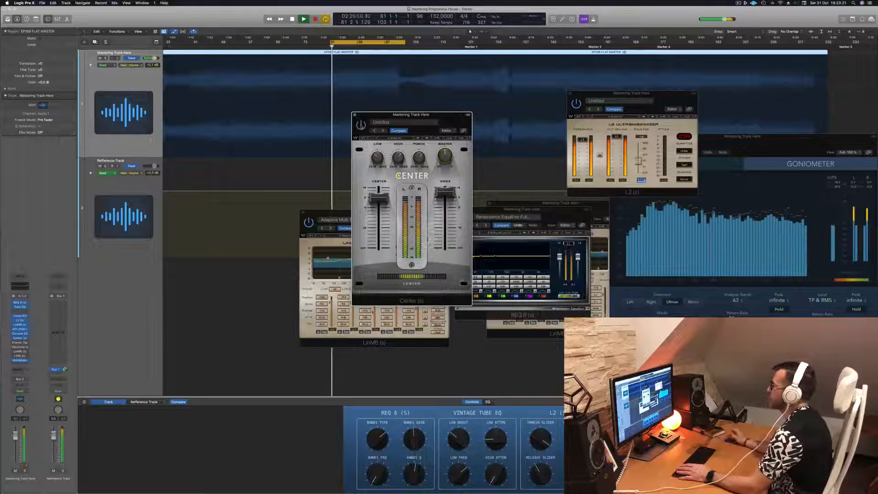
pyautogui.moveTo(435, 122); pyautogui.dragTo(428, 143)
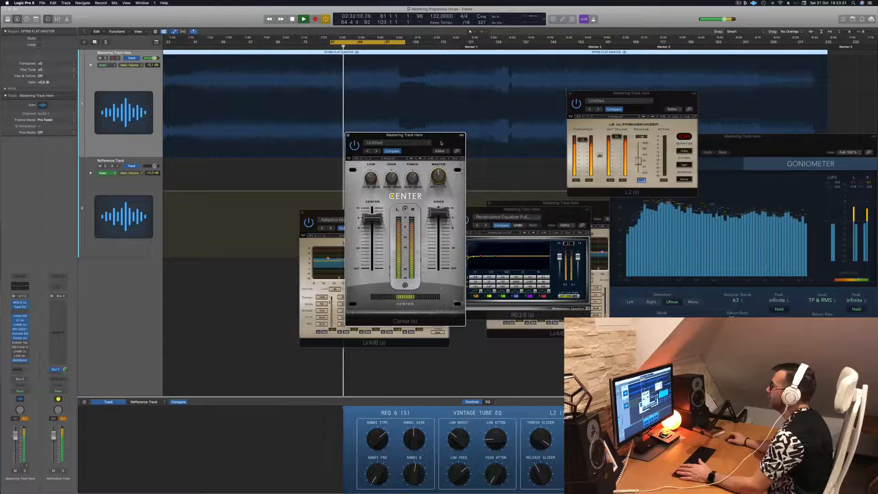
pyautogui.moveTo(441, 144); pyautogui.dragTo(481, 172)
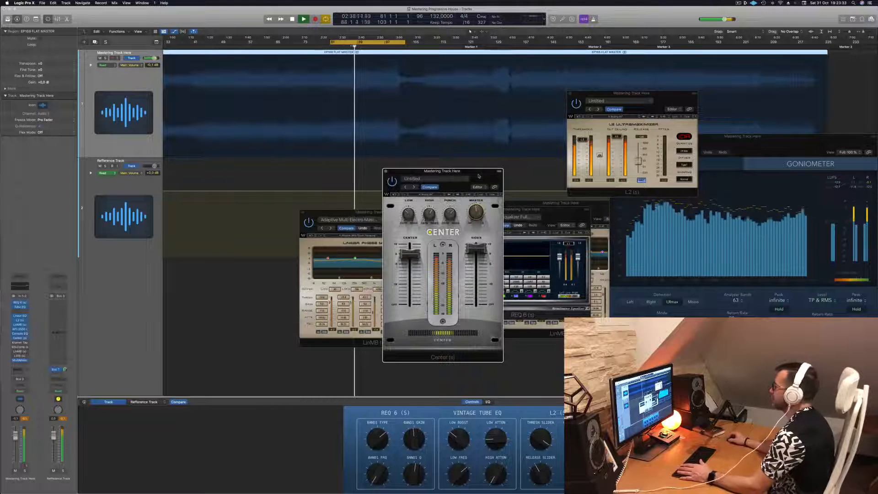
# Step: Bring the MultiMeter analyzer forward, and close the Center and Adaptive Multi Electro multiband windows
pyautogui.click(839, 190)
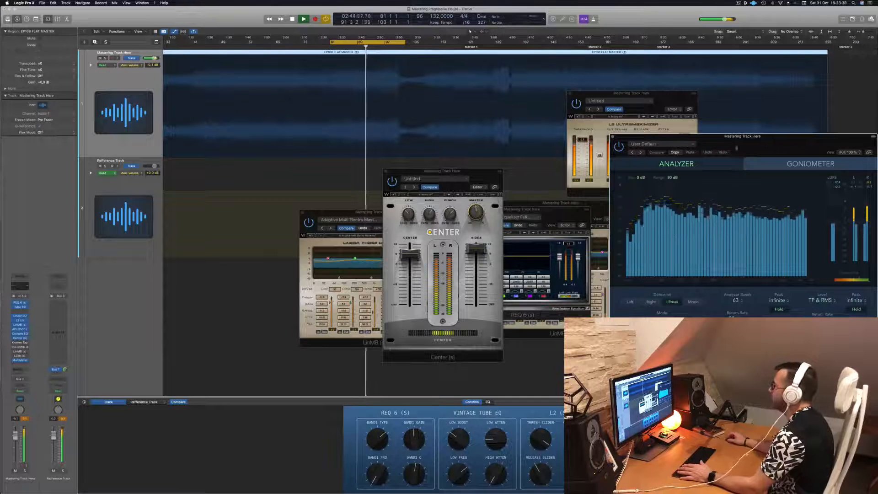
pyautogui.click(479, 175)
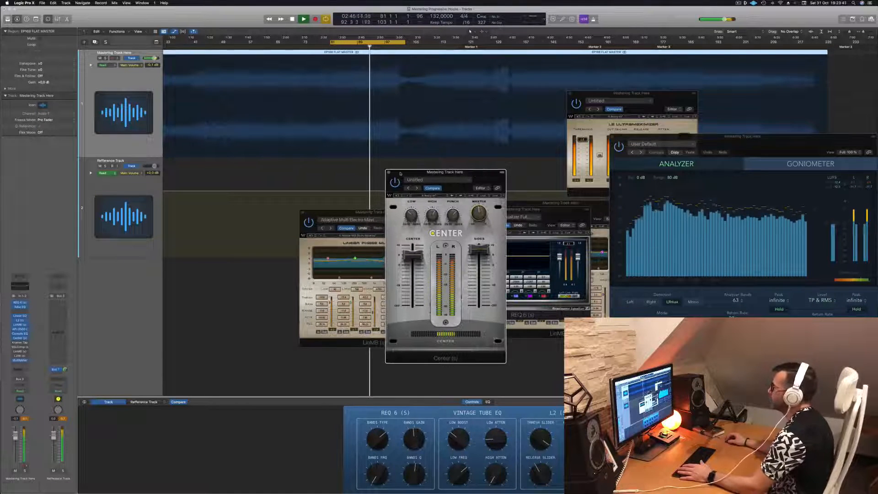
pyautogui.press('super+w')
pyautogui.click(397, 219)
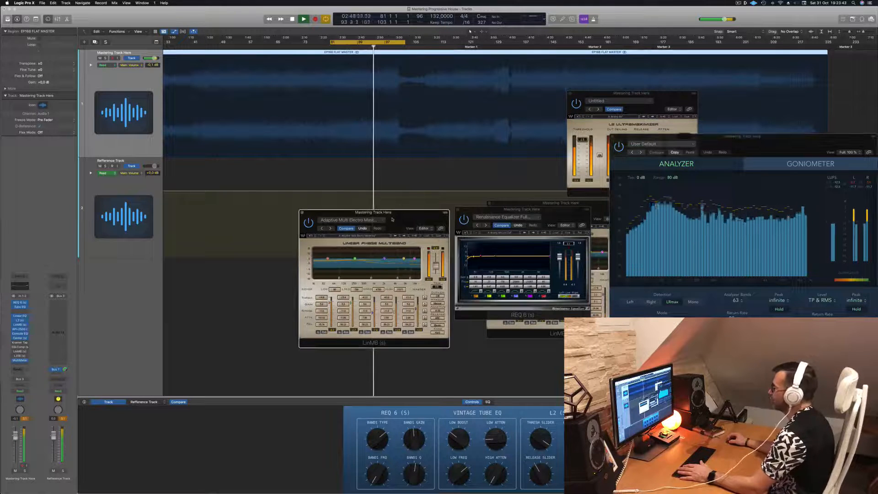
pyautogui.click(302, 213)
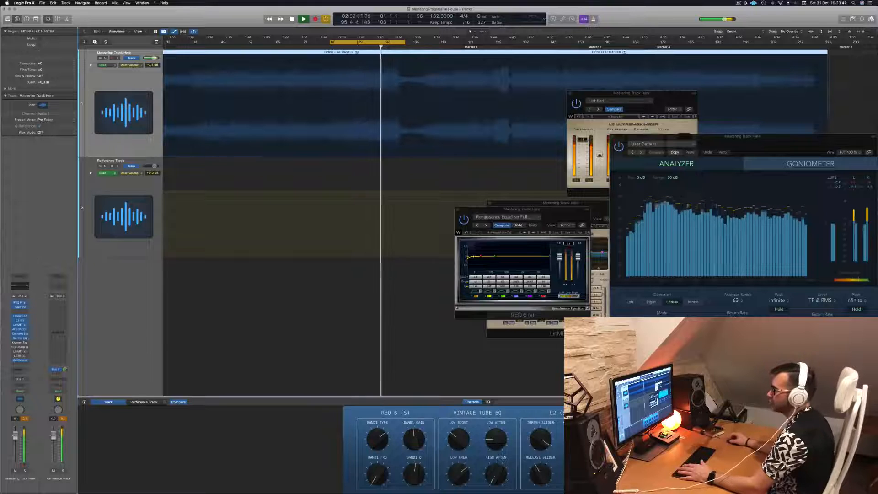
# Step: Open the Kramer Master Tape plug-in to inspect its settings, and close it
pyautogui.click(20, 342)
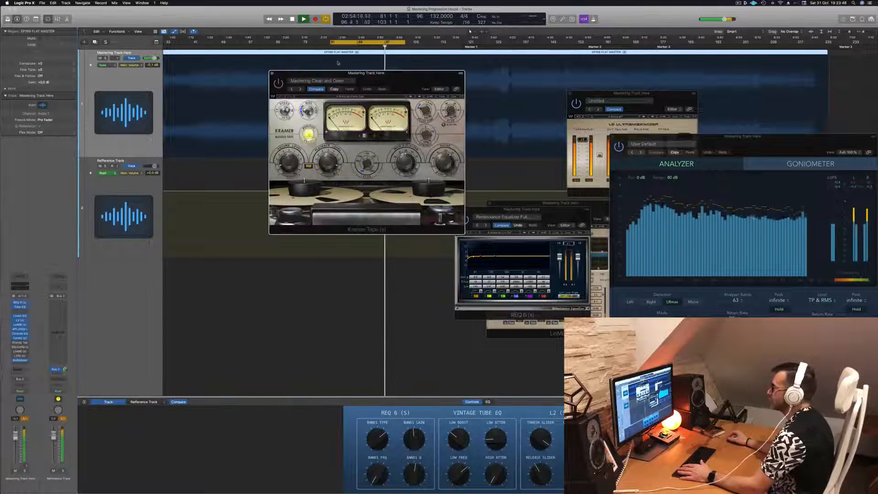
pyautogui.moveTo(293, 72); pyautogui.dragTo(281, 88)
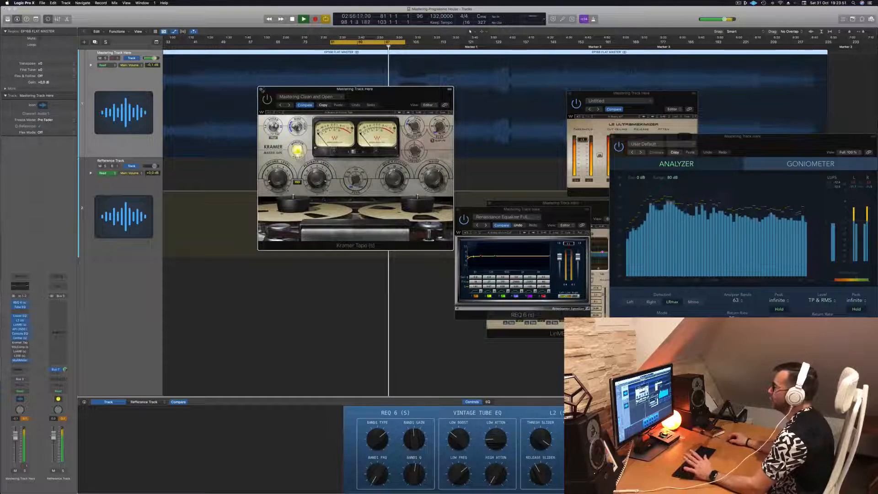
pyautogui.click(261, 89)
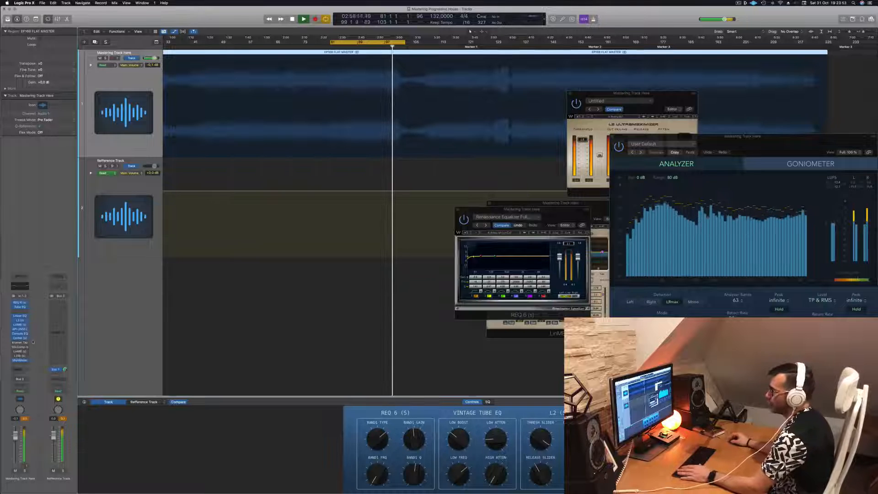
# Step: Open the SSL bus compressor, extend the cycle range to bar 134, and place the compressor window beside the Renaissance Equalizer
pyautogui.click(20, 346)
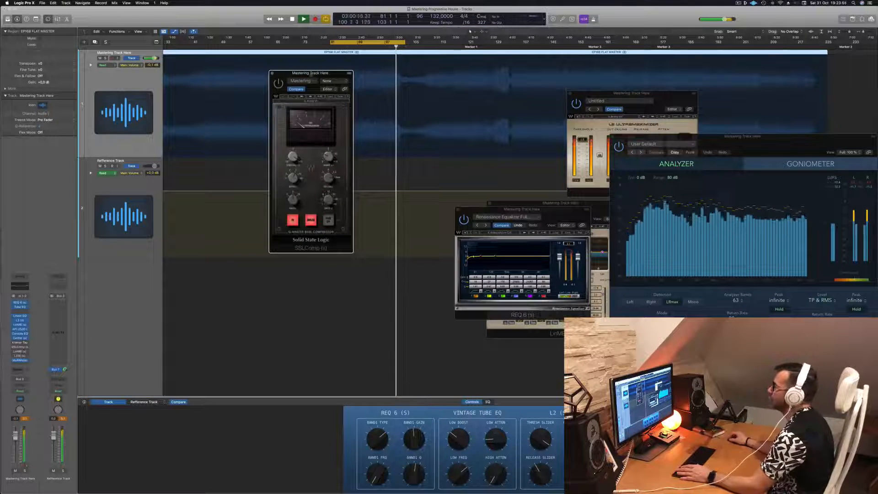
pyautogui.moveTo(311, 73); pyautogui.dragTo(483, 204)
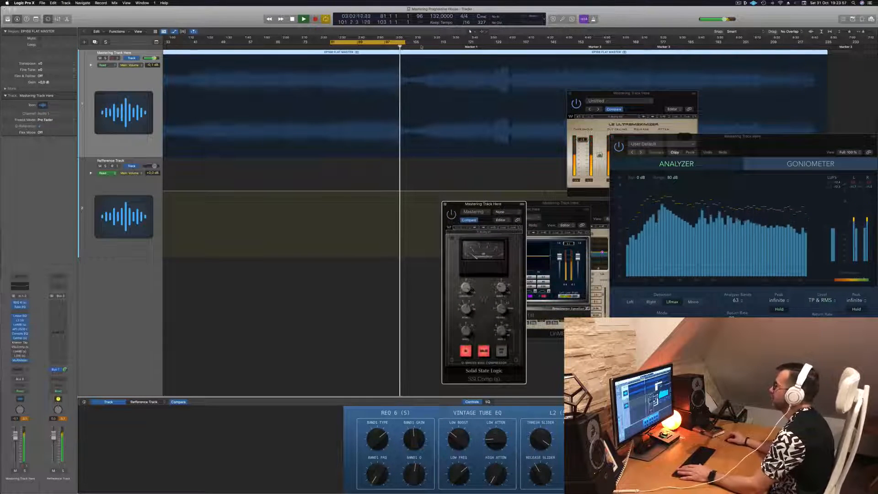
pyautogui.moveTo(404, 42); pyautogui.dragTo(509, 46)
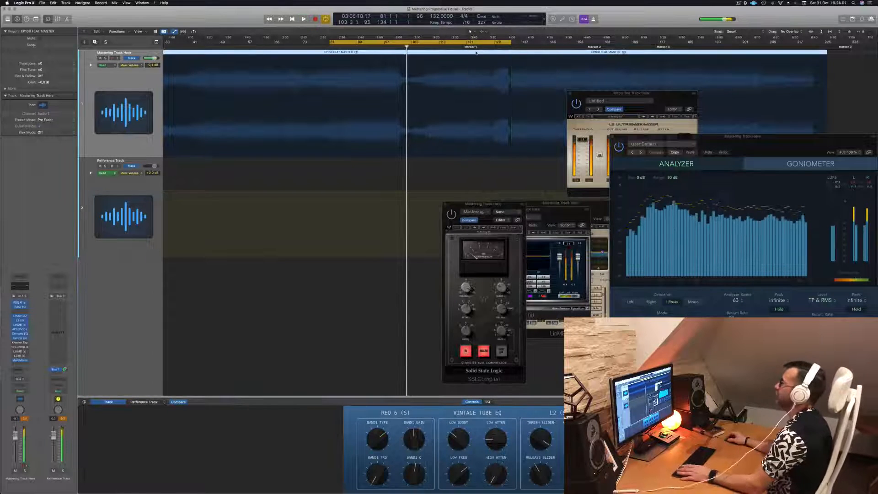
pyautogui.moveTo(492, 205); pyautogui.dragTo(425, 193)
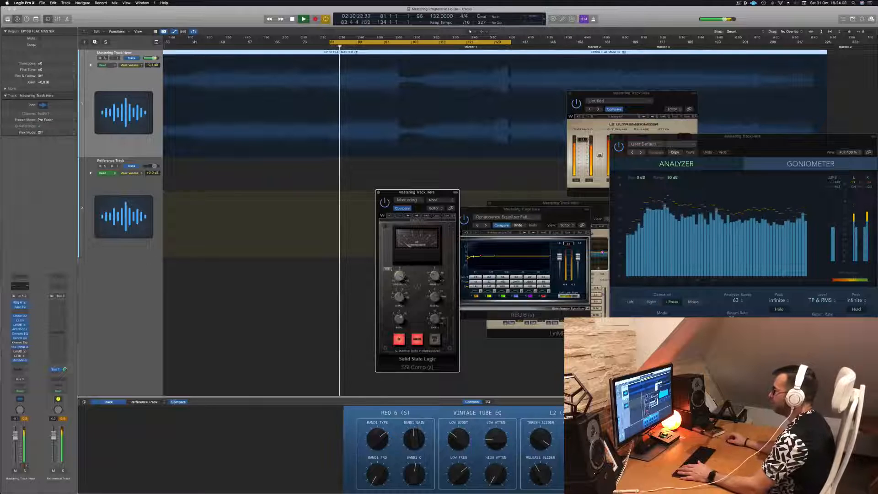
pyautogui.moveTo(436, 195); pyautogui.dragTo(416, 197)
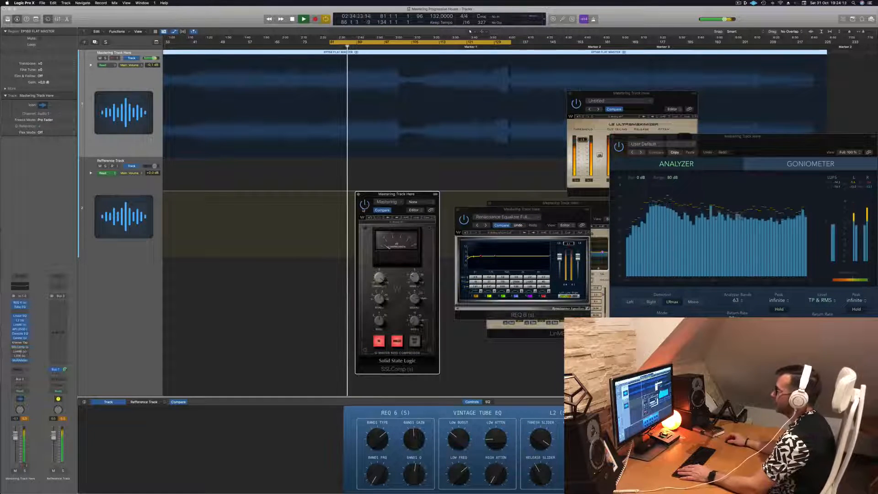
# Step: Rewind the playback to audition the SSL bus compressor, and close its window
pyautogui.press(',')
pyautogui.press(',')
pyautogui.press(',')
pyautogui.press(',')
pyautogui.press(',')
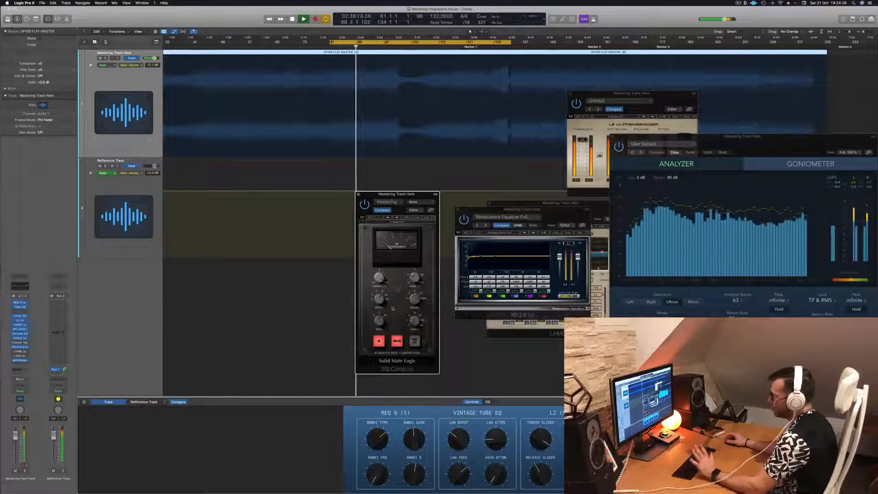
pyautogui.moveTo(396, 194); pyautogui.dragTo(418, 196)
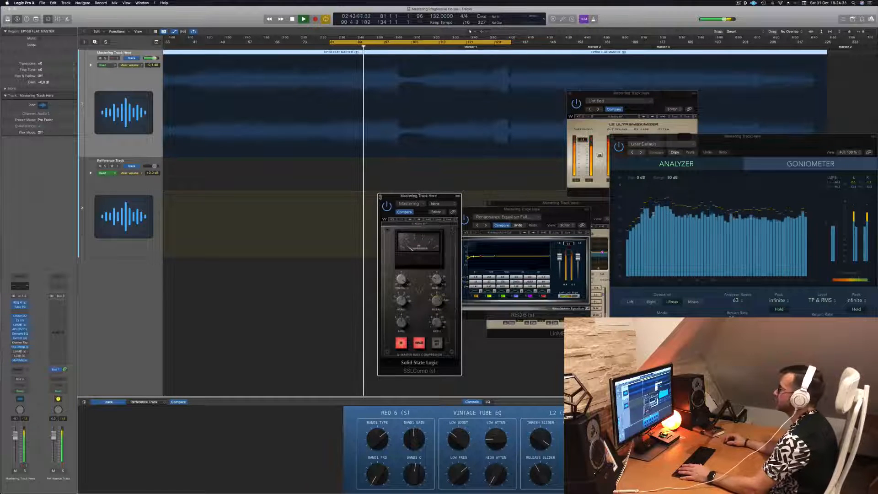
pyautogui.click(380, 196)
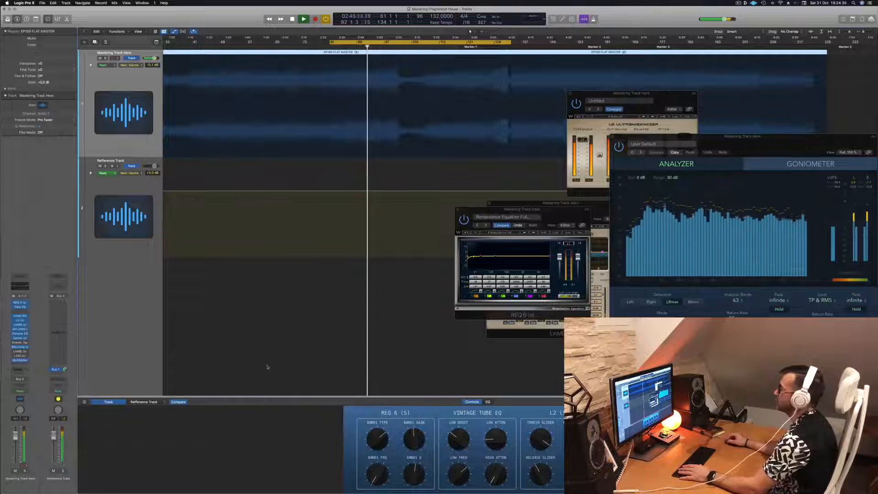
# Step: Deselect the audio region, and open the Linear Phase Multiband and L316 plug-ins with their windows side by side
pyautogui.click(298, 349)
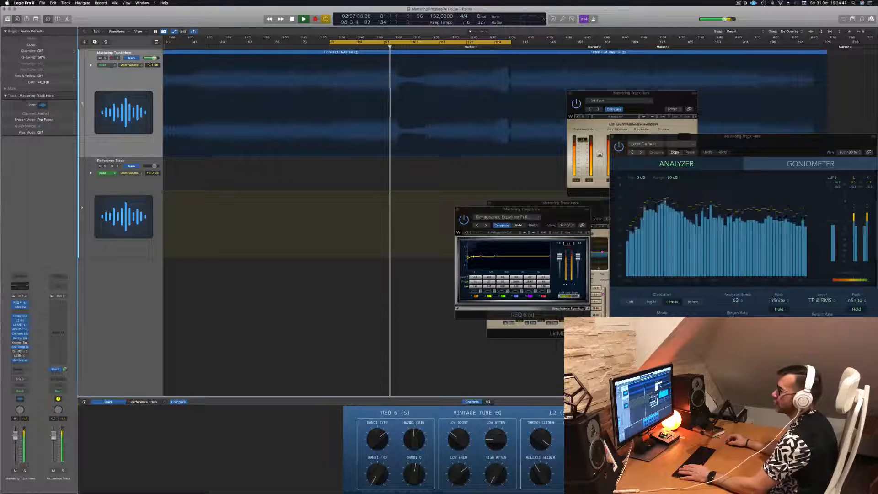
pyautogui.click(20, 351)
pyautogui.click(20, 351)
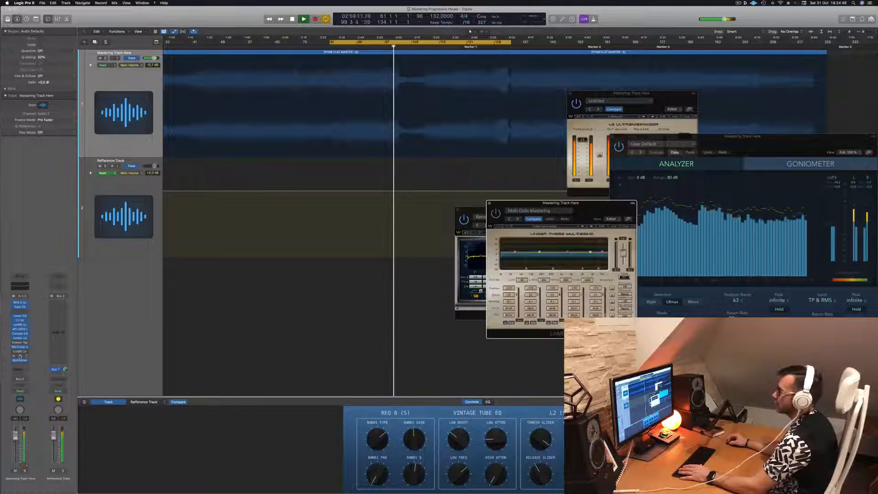
pyautogui.click(20, 355)
pyautogui.moveTo(373, 73); pyautogui.dragTo(256, 130)
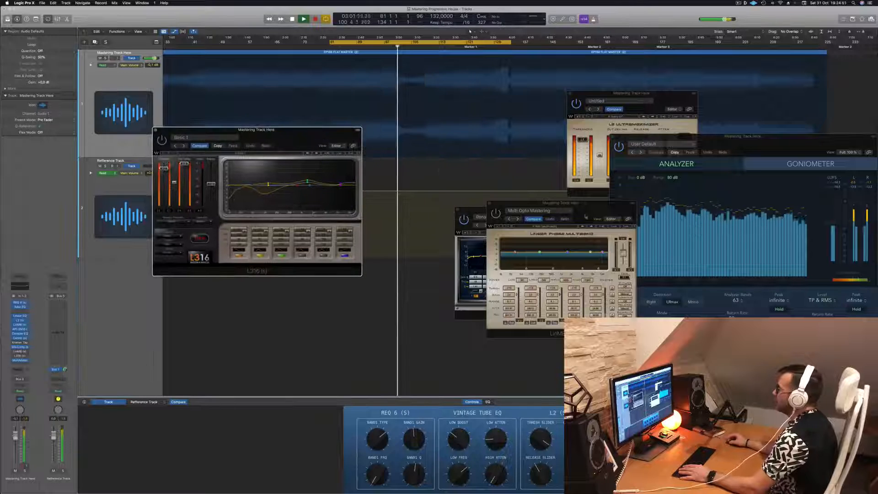
pyautogui.moveTo(602, 207); pyautogui.dragTo(502, 134)
# Step: Restart the cycle playback to audition the Linear Phase Multiband, shifting its window slightly away from the L316
pyautogui.press('space')
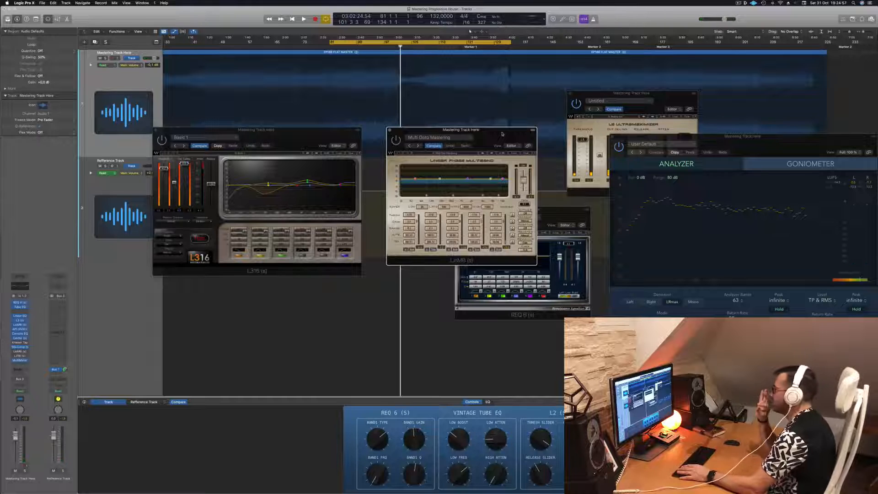
pyautogui.press('space')
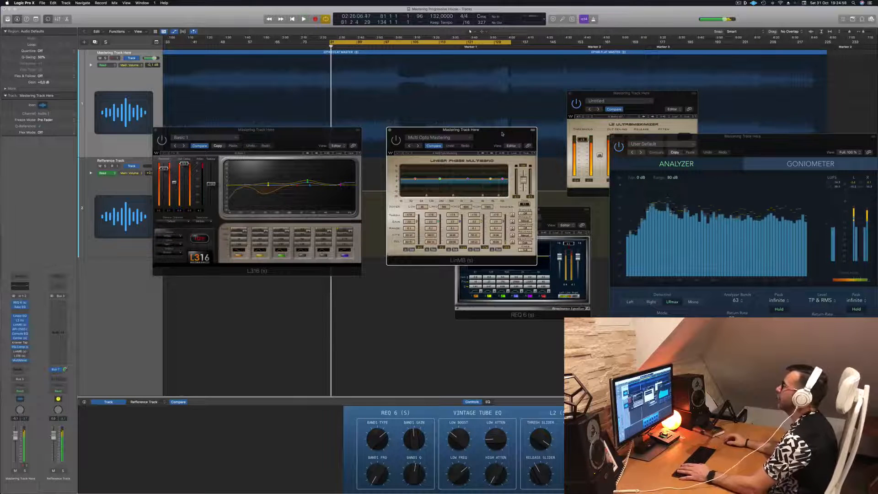
pyautogui.moveTo(502, 134); pyautogui.dragTo(494, 147)
pyautogui.press('space')
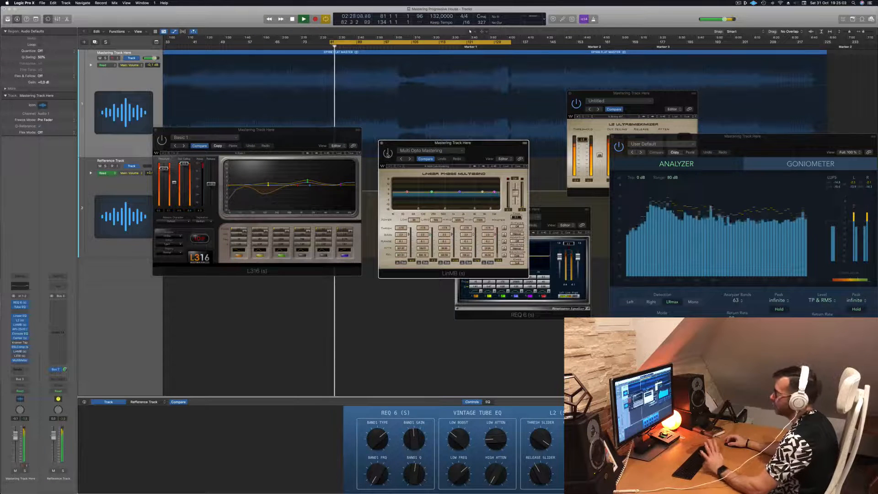
pyautogui.press(',')
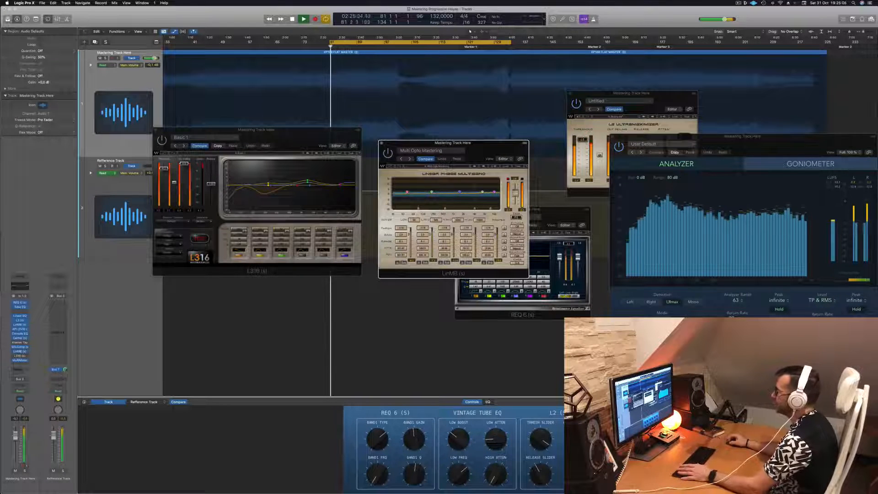
pyautogui.moveTo(494, 149); pyautogui.dragTo(512, 157)
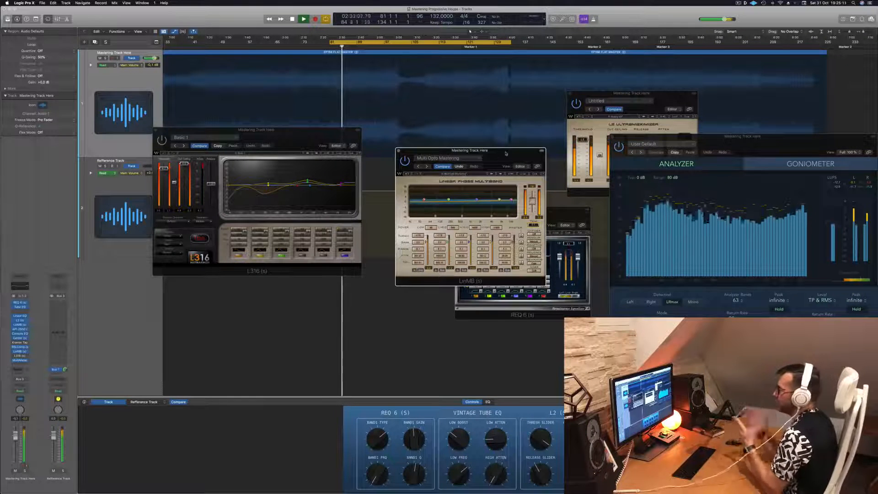
pyautogui.moveTo(505, 153); pyautogui.dragTo(520, 154)
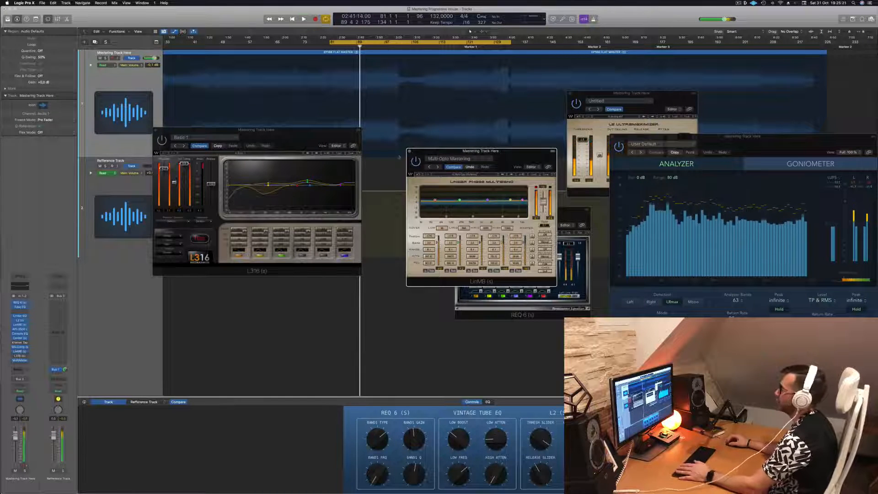
# Step: Replay the cycle while repositioning the Linear Phase Multiband and L316 windows, and raise the MultiMeter to show its full controls
pyautogui.press('space')
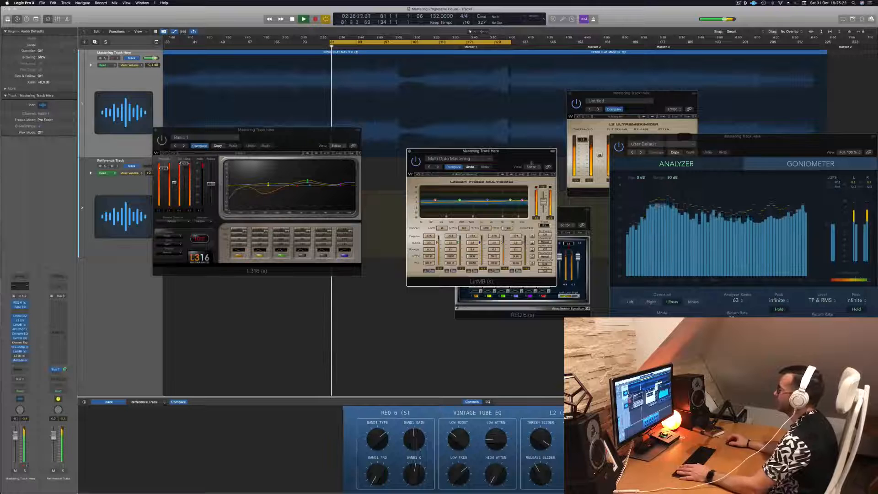
pyautogui.moveTo(530, 158)
pyautogui.mouseDown()
pyautogui.moveTo(549, 142)
pyautogui.moveTo(512, 129)
pyautogui.moveTo(534, 141)
pyautogui.mouseUp()
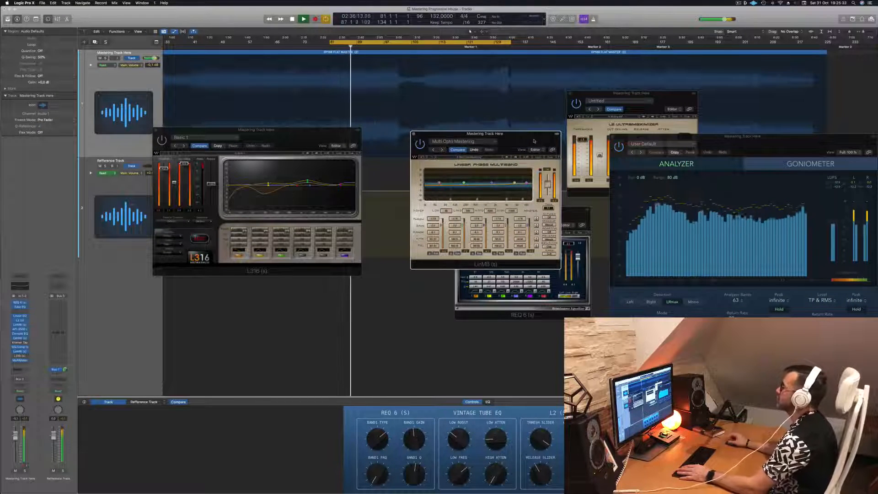
pyautogui.moveTo(534, 141); pyautogui.dragTo(522, 142)
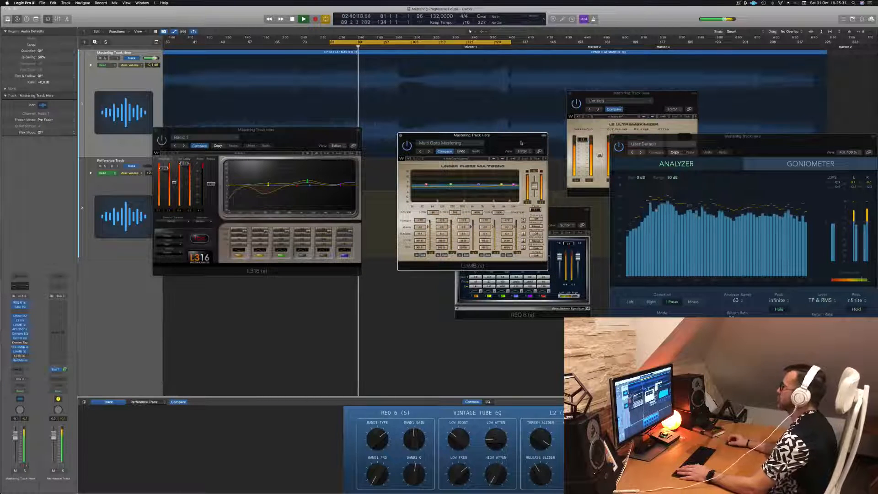
pyautogui.moveTo(522, 142); pyautogui.dragTo(529, 141)
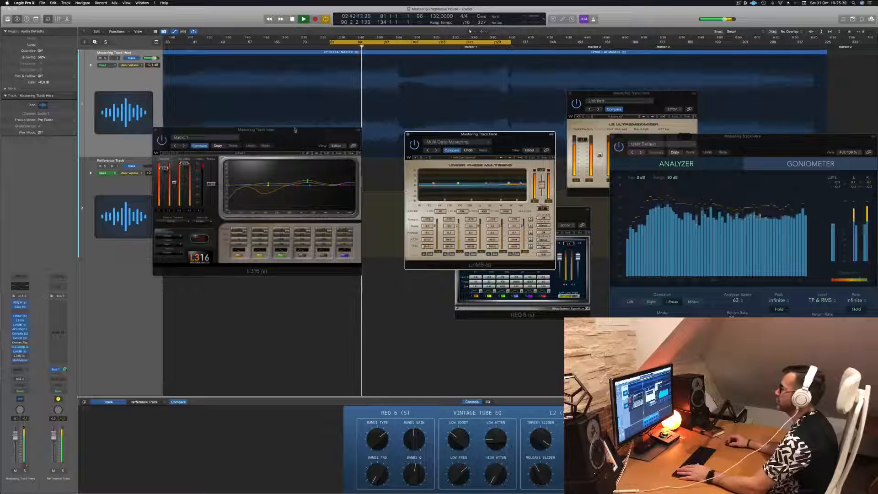
pyautogui.moveTo(295, 130); pyautogui.dragTo(322, 131)
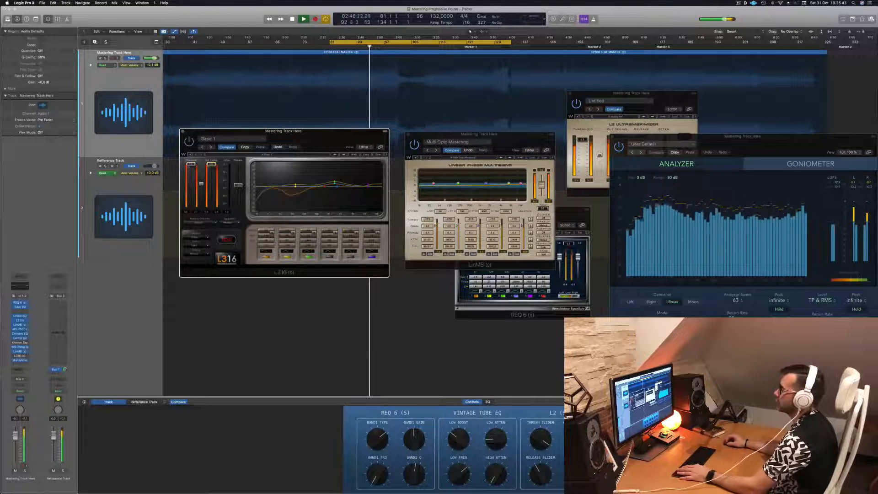
pyautogui.moveTo(778, 150); pyautogui.dragTo(763, 121)
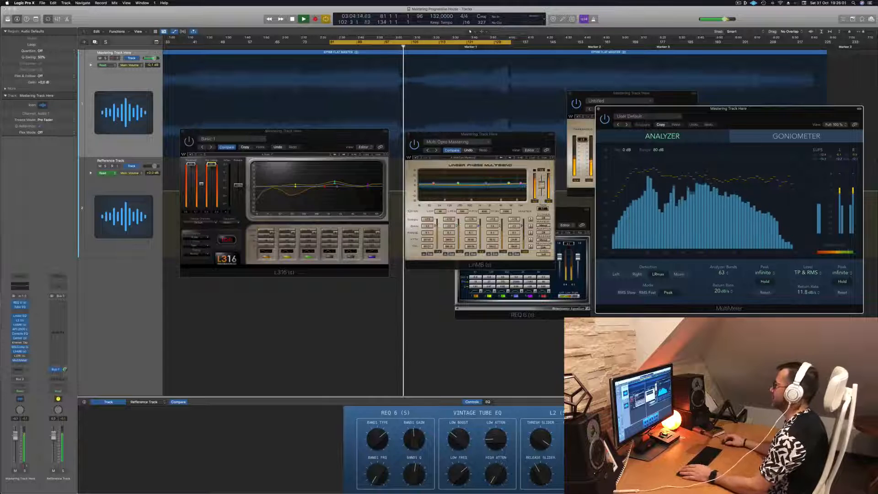
# Step: Extend the cycle range to bar 137, and lower the Linear Phase Multiband and L316 windows below the master waveform
pyautogui.moveTo(520, 140); pyautogui.dragTo(540, 170)
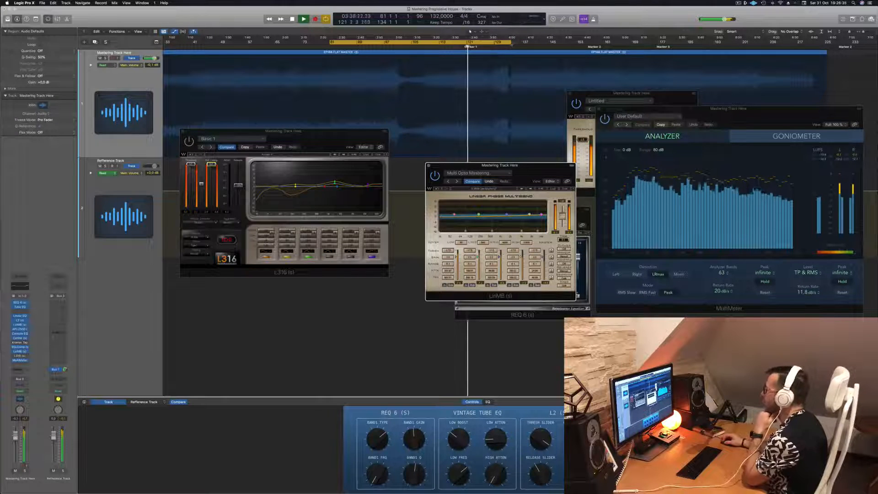
pyautogui.click(473, 51)
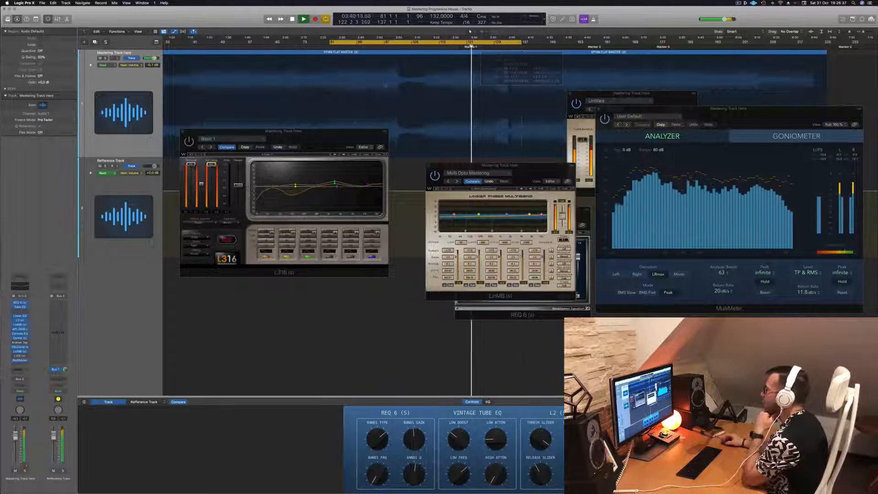
pyautogui.moveTo(293, 137); pyautogui.dragTo(312, 167)
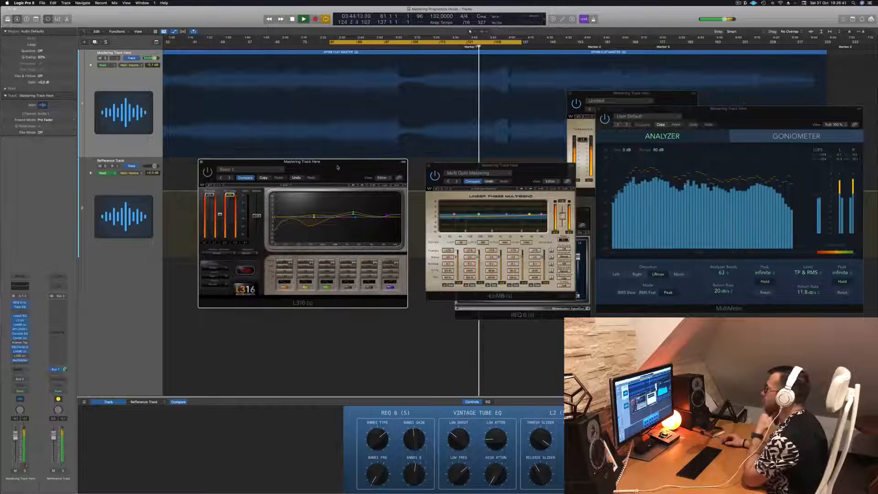
pyautogui.moveTo(338, 167); pyautogui.dragTo(342, 172)
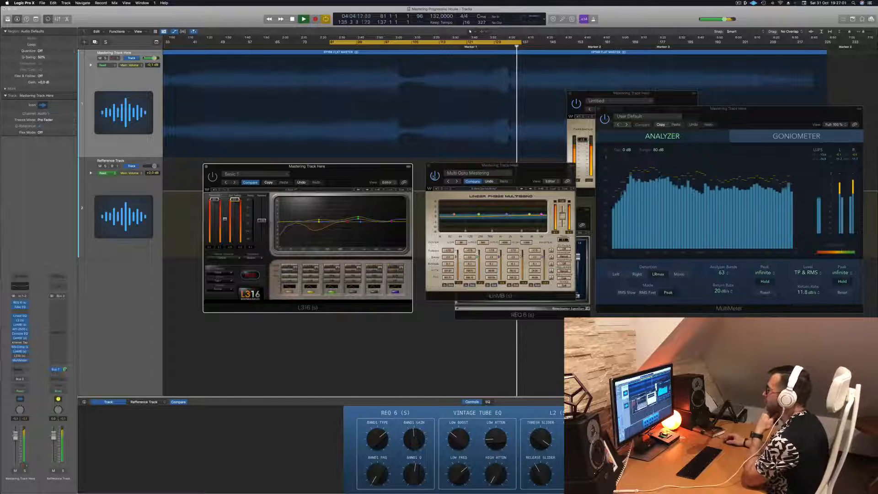
# Step: Bring the Linear Phase Multiband and L316 forward in turn, and replay the cycle to audition the limiter
pyautogui.click(434, 176)
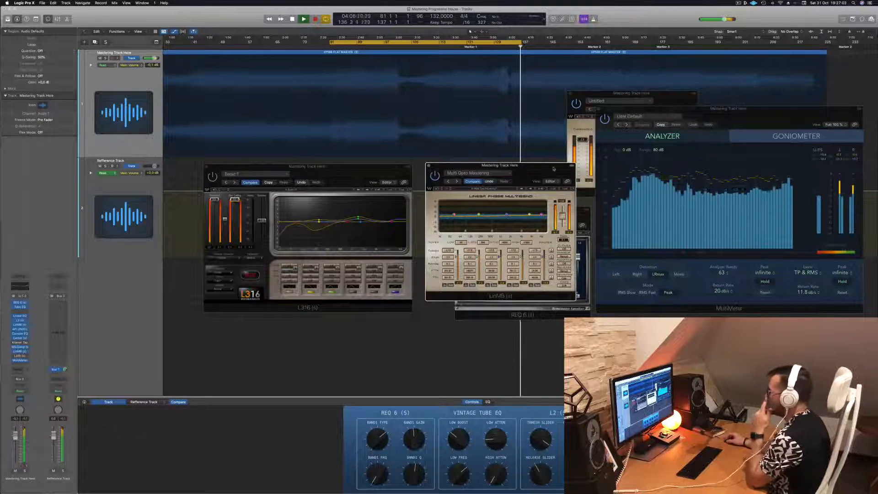
pyautogui.moveTo(536, 171); pyautogui.dragTo(538, 171)
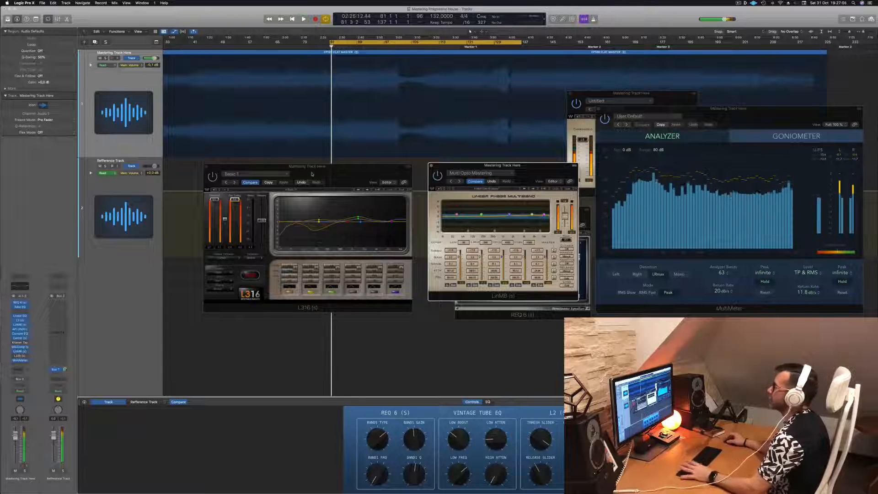
pyautogui.click(331, 170)
pyautogui.press('space')
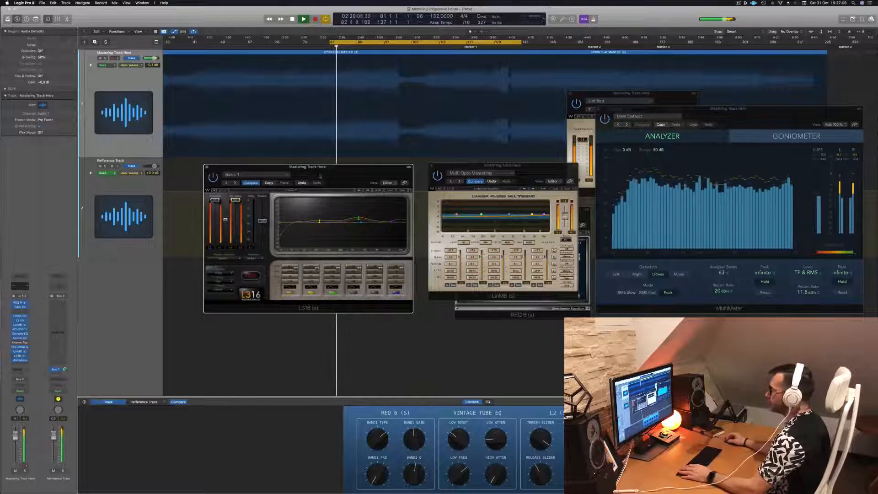
pyautogui.moveTo(320, 176); pyautogui.dragTo(349, 181)
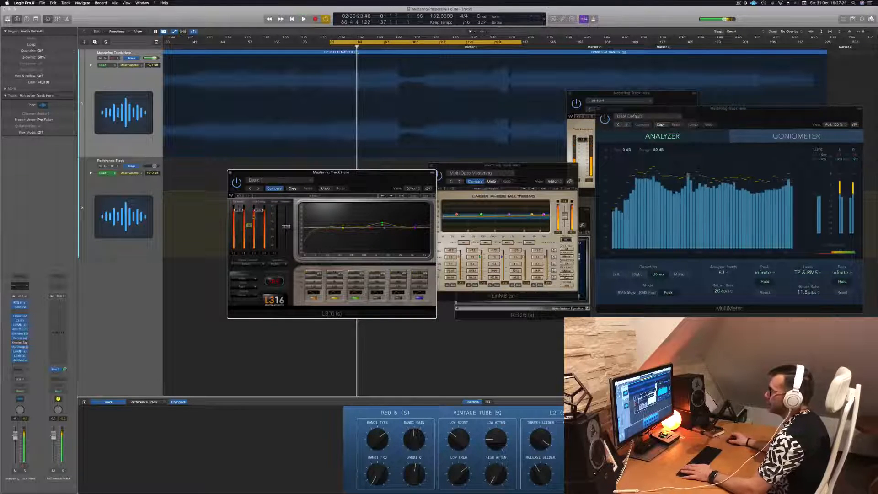
pyautogui.press('space')
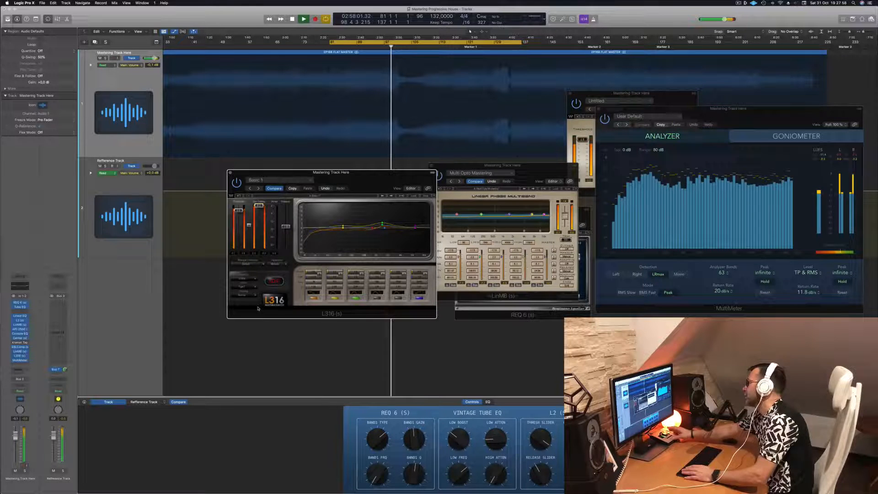
# Step: Restart the cycle playback and move the MultiMeter over the master waveform to watch its analyzer and level meters
pyautogui.press('Return')
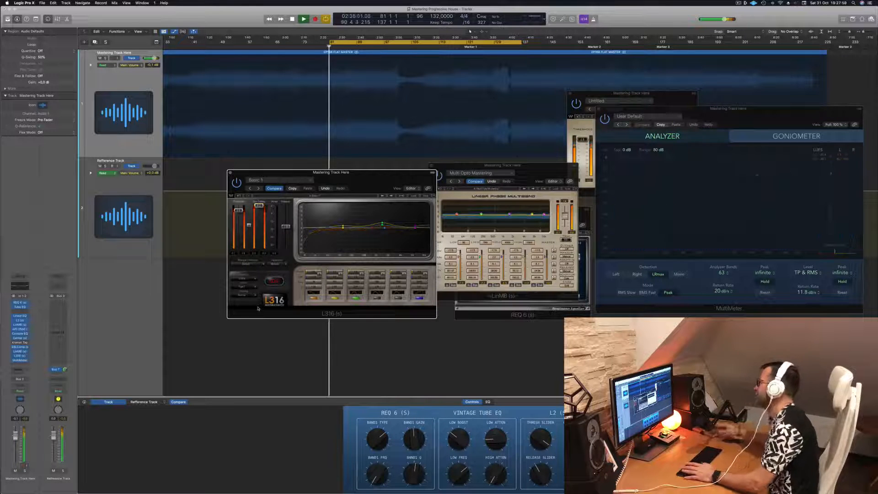
pyautogui.moveTo(754, 109); pyautogui.dragTo(648, 80)
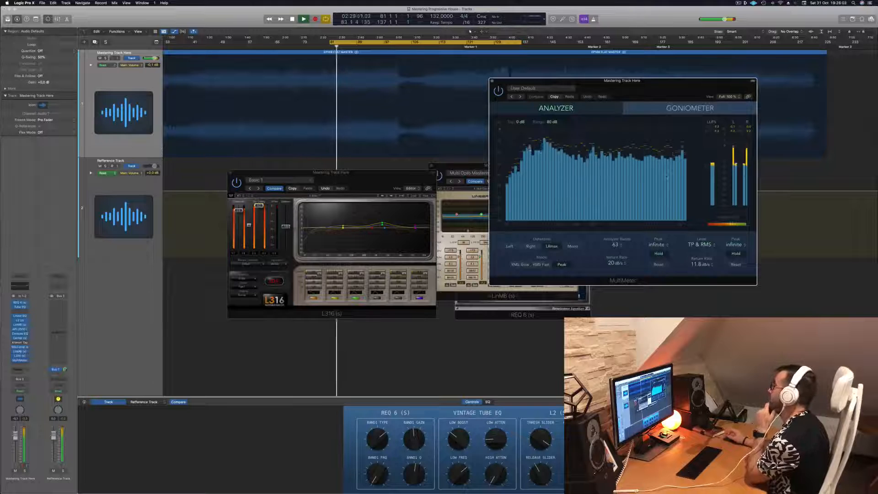
pyautogui.moveTo(666, 92); pyautogui.dragTo(725, 93)
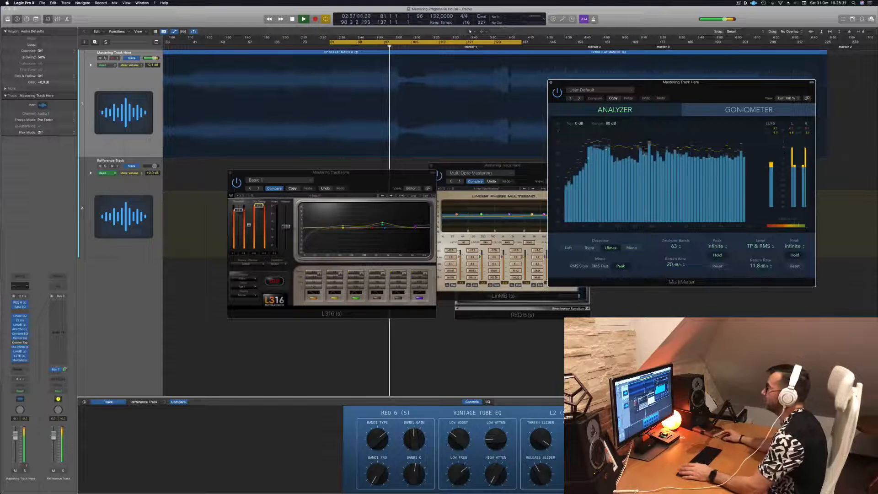
# Step: Extend the cycle range over the whole master track, from bar 1 to bar 226
pyautogui.moveTo(332, 42); pyautogui.dragTo(118, 50)
pyautogui.moveTo(218, 42); pyautogui.dragTo(167, 46)
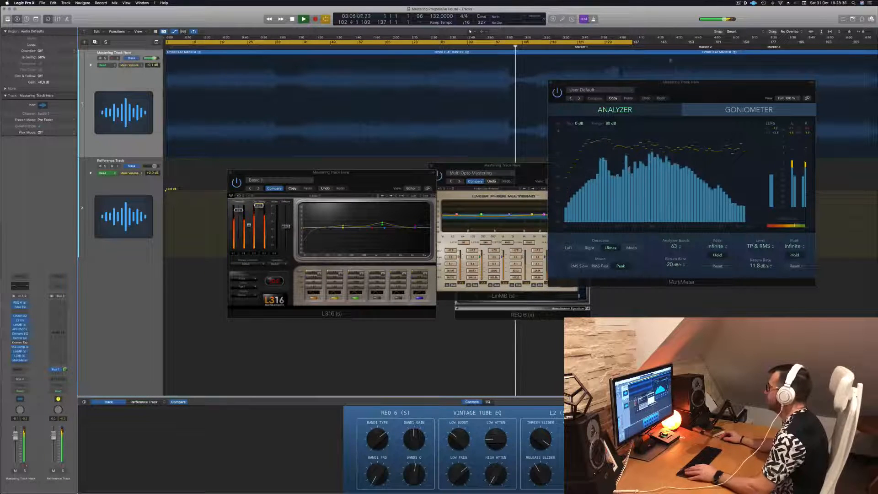
pyautogui.press('super+Left')
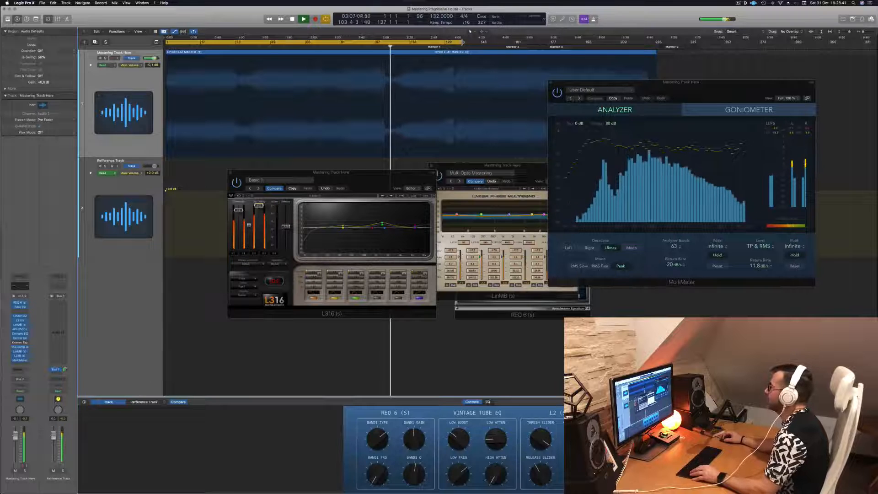
pyautogui.moveTo(465, 43); pyautogui.dragTo(654, 54)
# Step: Close the MultiMeter, and place the L2 Ultramaximizer and Linear Phase Multiband windows side by side
pyautogui.moveTo(719, 92); pyautogui.dragTo(724, 121)
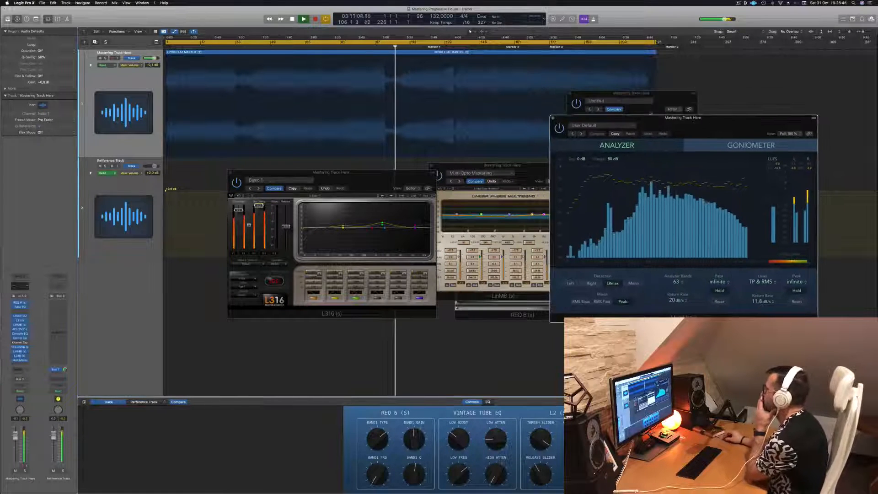
pyautogui.press('super+w')
pyautogui.moveTo(668, 98); pyautogui.dragTo(746, 121)
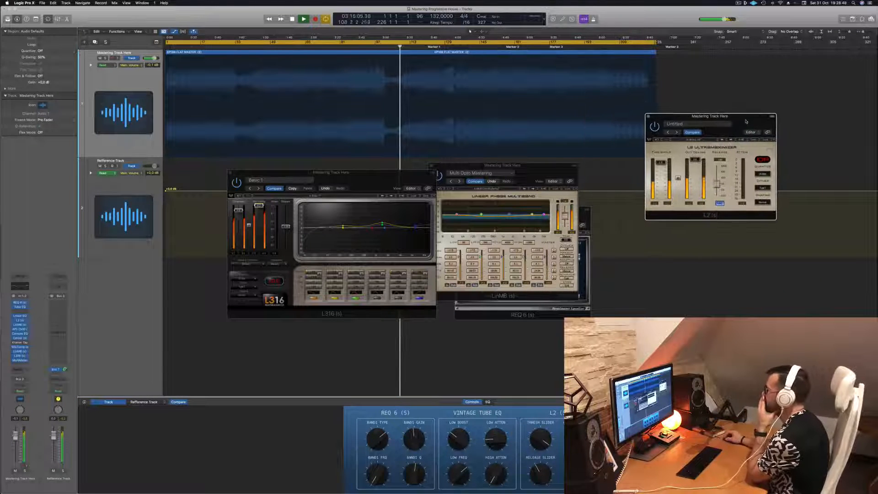
pyautogui.moveTo(536, 167); pyautogui.dragTo(599, 122)
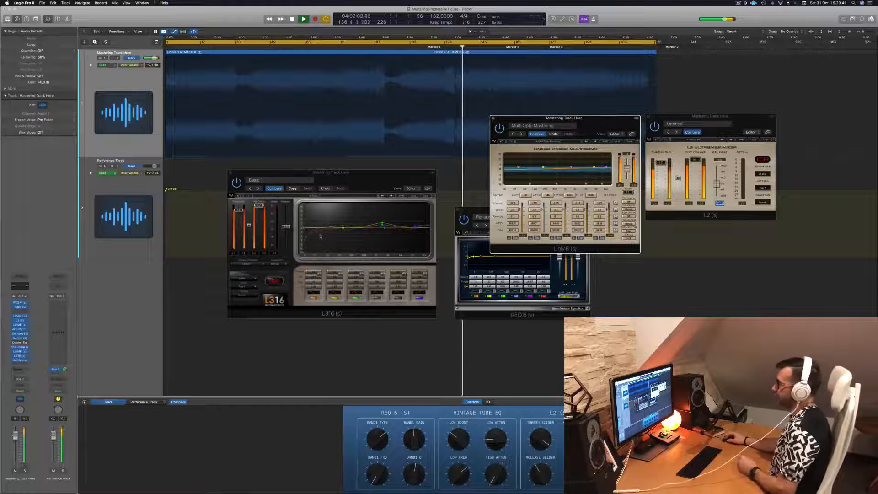
# Step: Move the Linear Phase Multiband over the L2 Ultramaximizer, and place the L316 above the REQ 6 window
pyautogui.moveTo(329, 172); pyautogui.dragTo(372, 205)
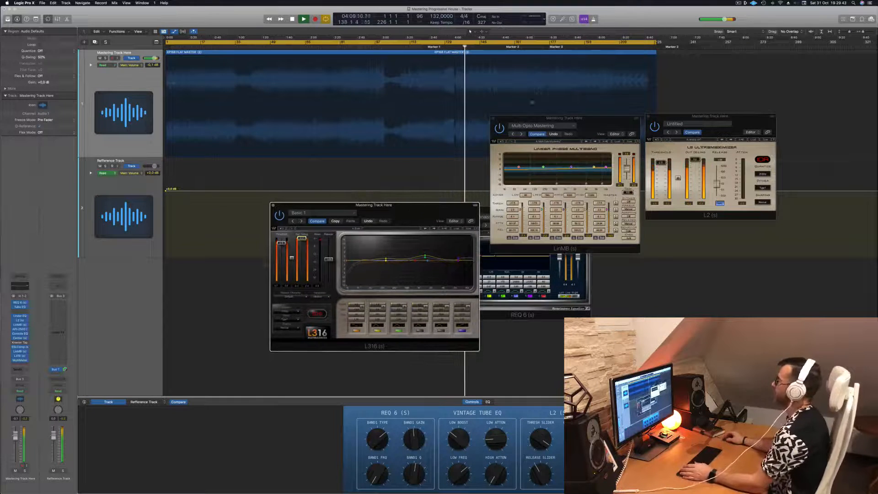
pyautogui.moveTo(564, 118); pyautogui.dragTo(750, 140)
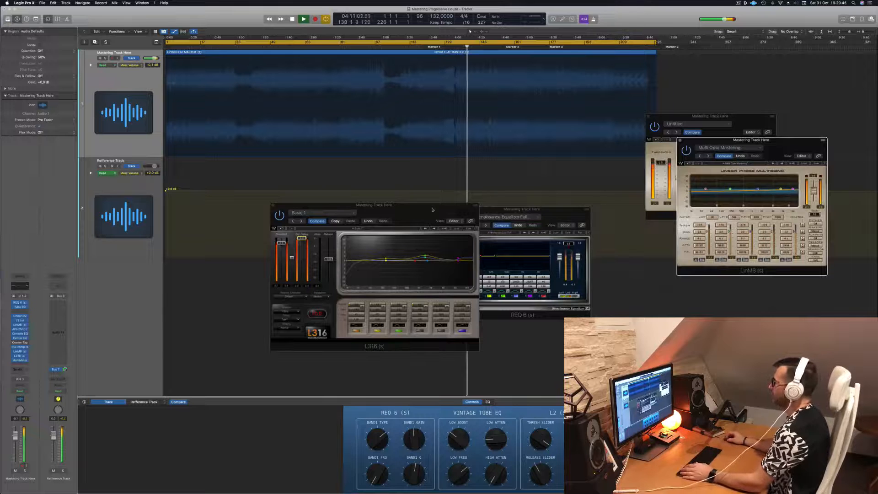
pyautogui.moveTo(432, 209); pyautogui.dragTo(516, 154)
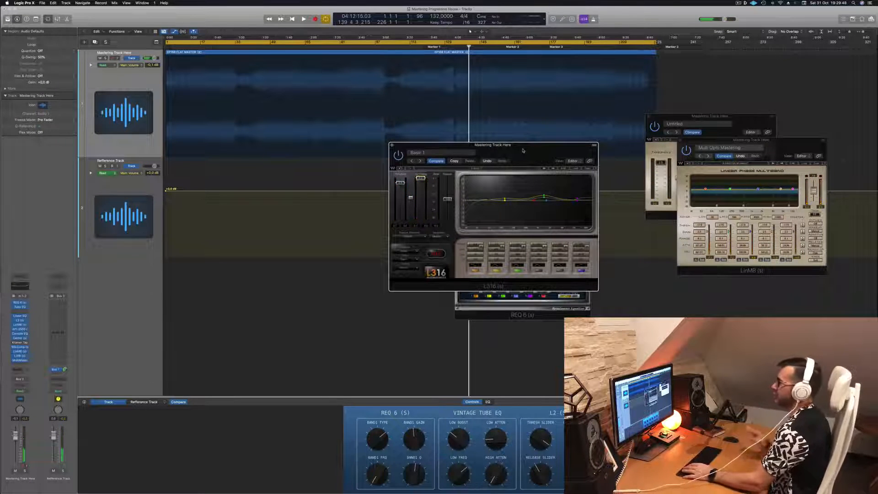
# Step: Play the master track from its beginning and move the L316 away to uncover the REQ 6
pyautogui.press('Return')
pyautogui.press('space')
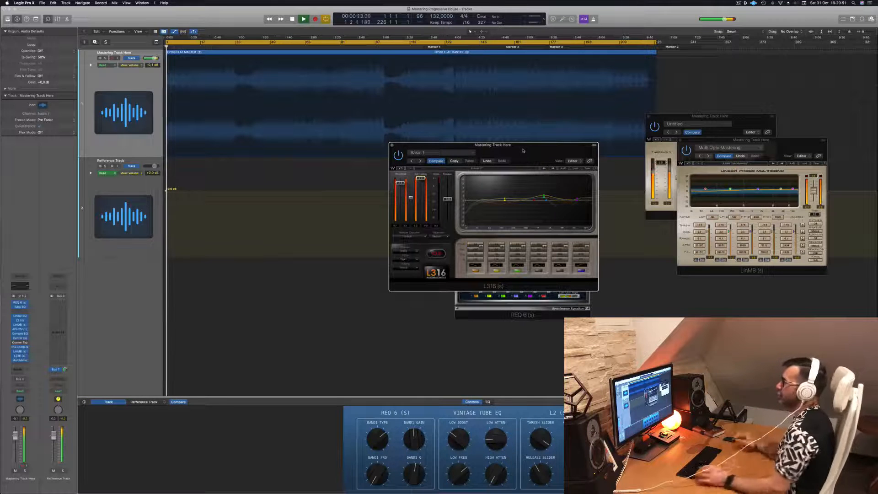
pyautogui.press('super+Right')
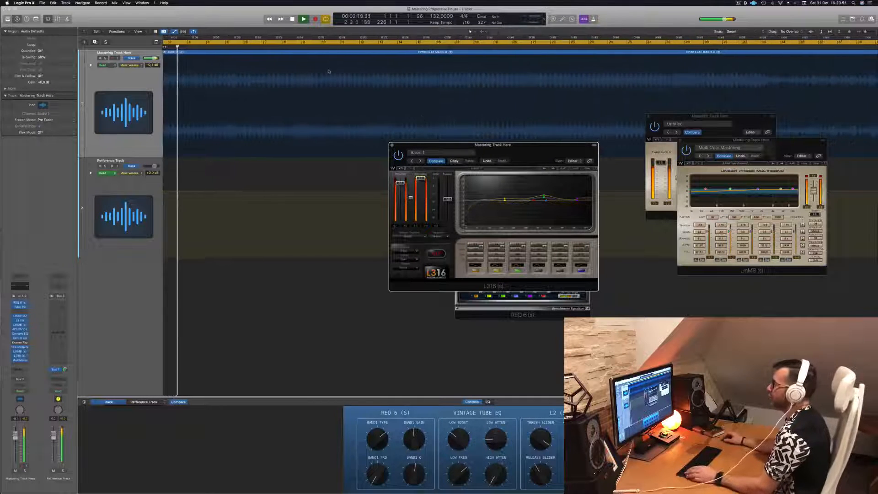
pyautogui.press('Return')
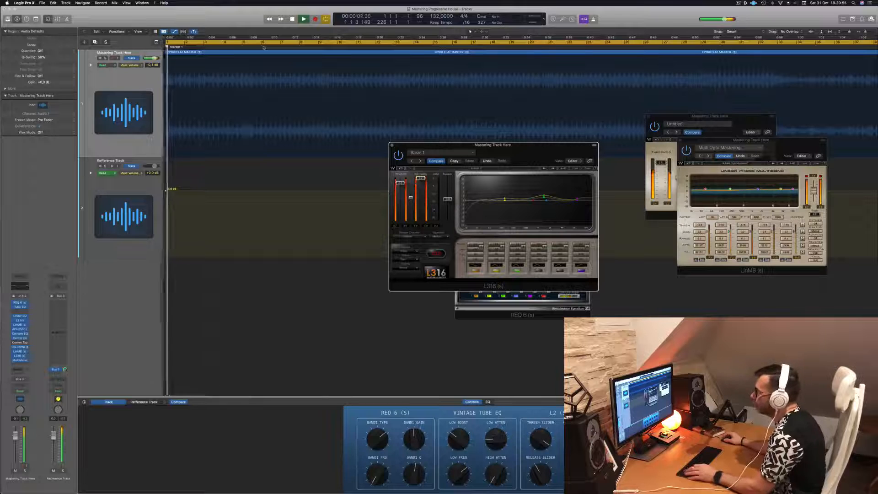
pyautogui.press('super+Left')
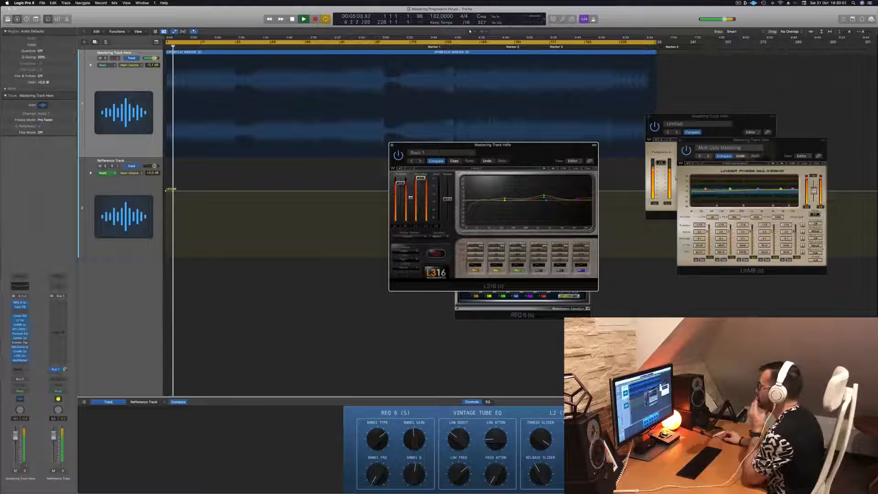
pyautogui.moveTo(493, 145); pyautogui.dragTo(718, 212)
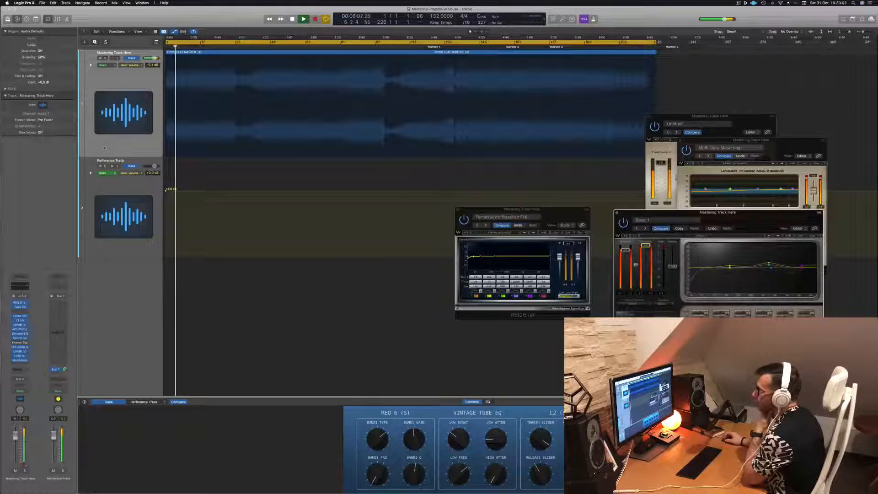
# Step: Open the Vintage Tube EQ from the mastering chain, and pull the REQ 6 window clear to check and close it
pyautogui.click(21, 303)
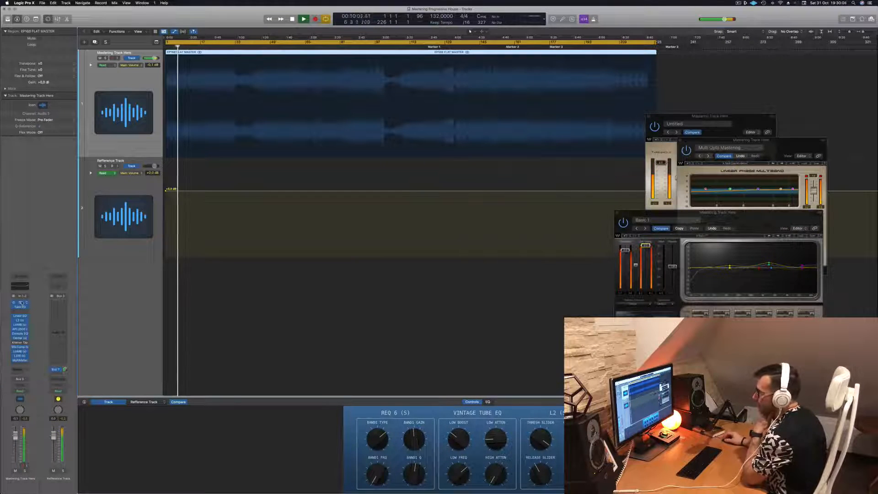
pyautogui.click(21, 303)
pyautogui.click(21, 308)
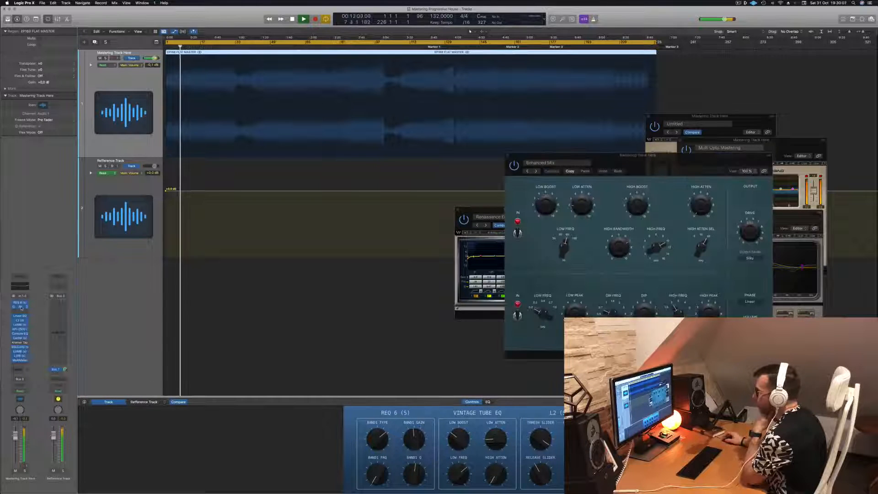
pyautogui.moveTo(480, 211); pyautogui.dragTo(279, 191)
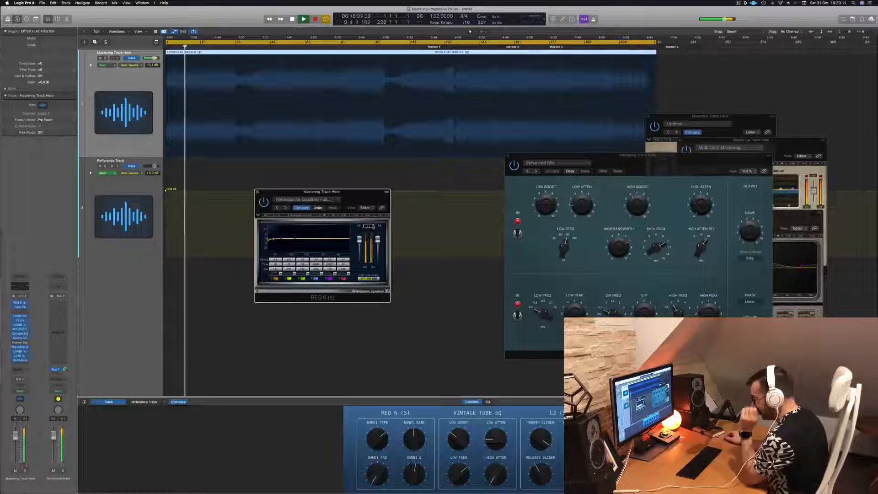
pyautogui.click(257, 192)
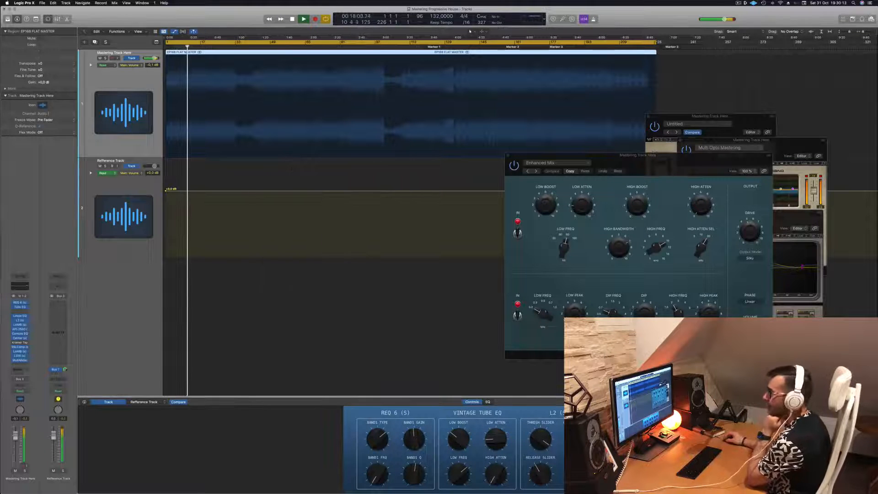
# Step: Open the Linear Phase EQ, examine its curve and band settings during playback, and close it
pyautogui.click(20, 315)
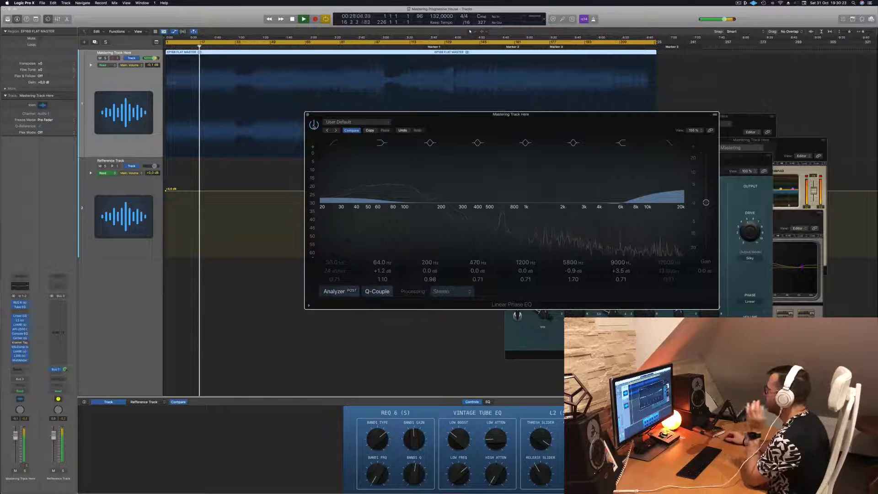
pyautogui.moveTo(457, 114); pyautogui.dragTo(408, 117)
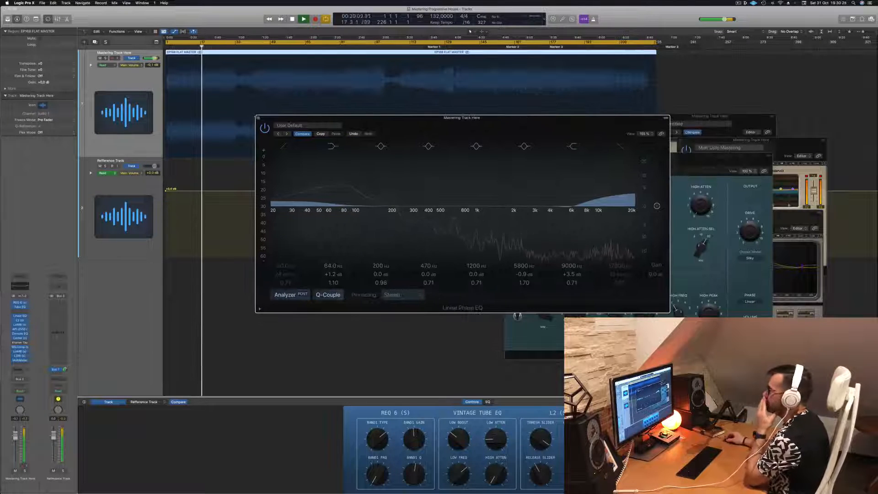
pyautogui.click(257, 117)
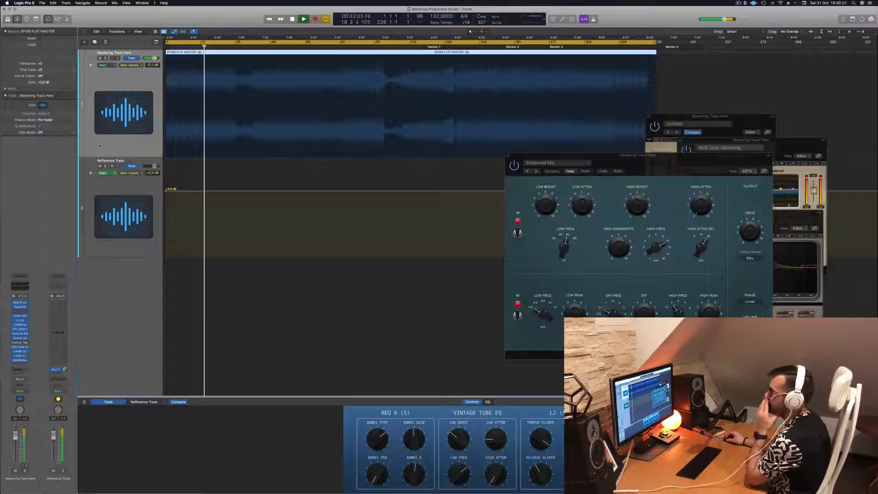
# Step: Reopen the L2 Ultramaximizer and place its window beside the Vintage Tube EQ
pyautogui.click(20, 320)
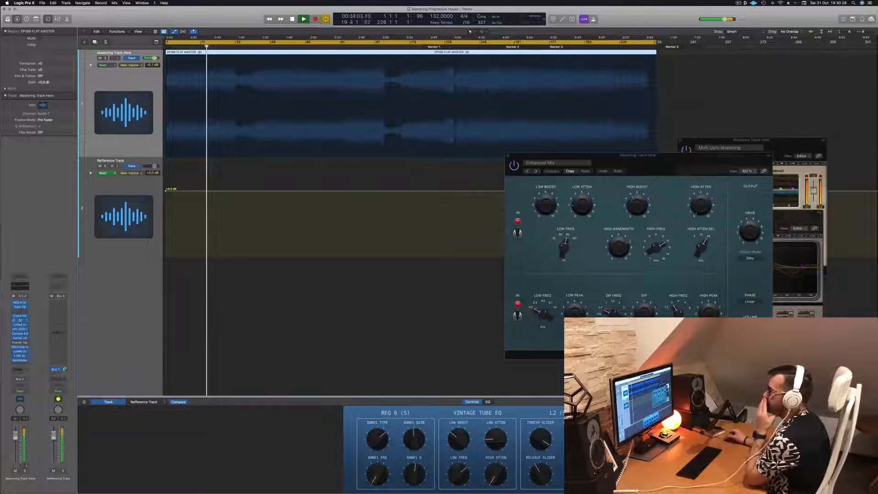
pyautogui.click(20, 321)
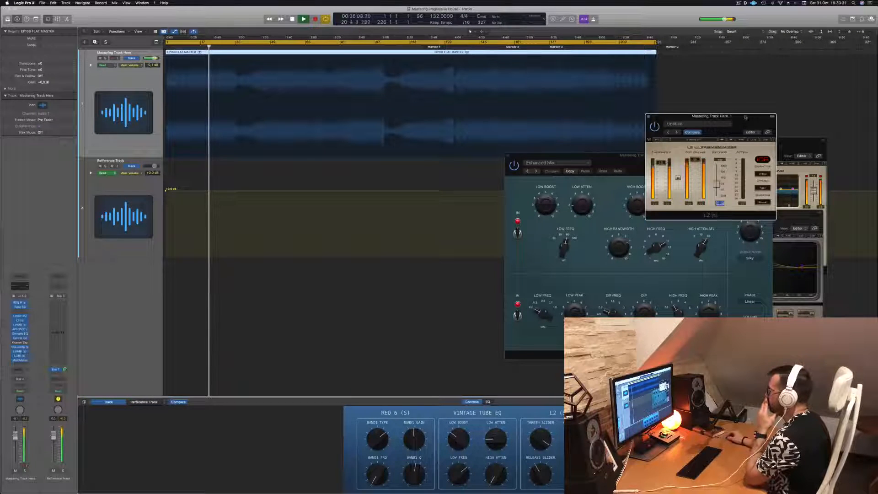
pyautogui.moveTo(745, 117); pyautogui.dragTo(468, 157)
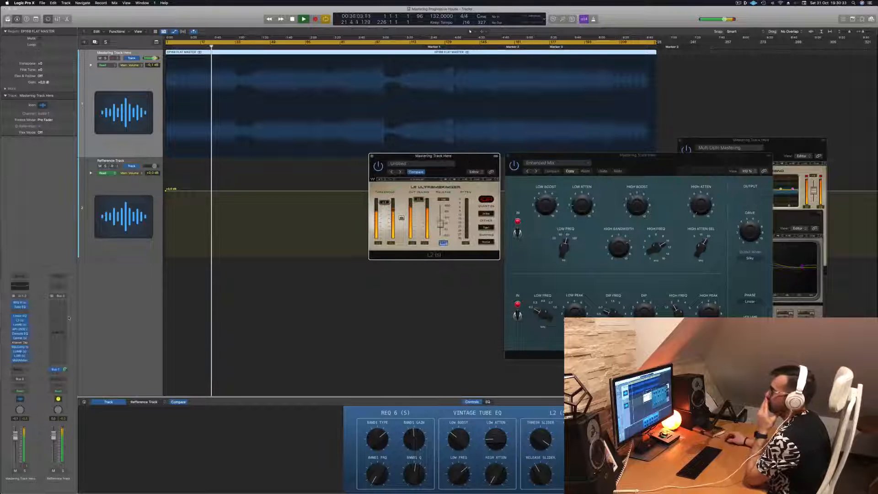
# Step: Open the earlier Linear Phase Multiband with the Adaptive Multi Electro preset and place it over the Vintage Tube EQ
pyautogui.click(20, 325)
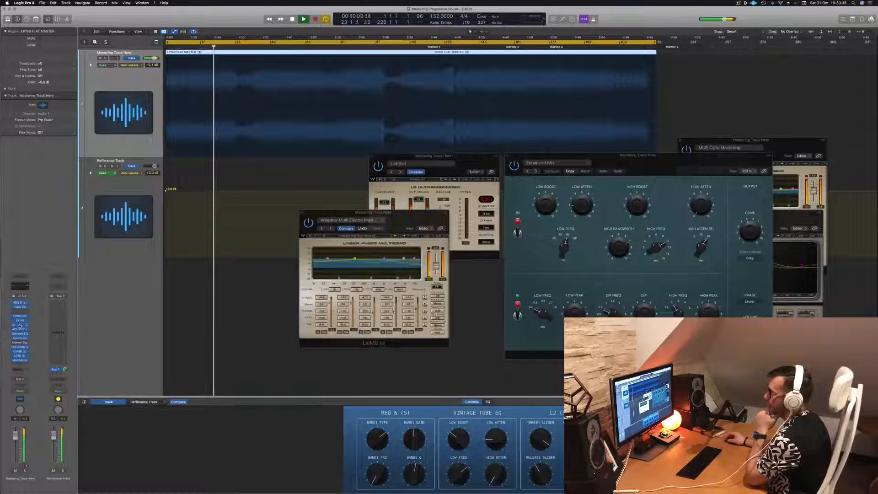
pyautogui.moveTo(419, 219); pyautogui.dragTo(626, 161)
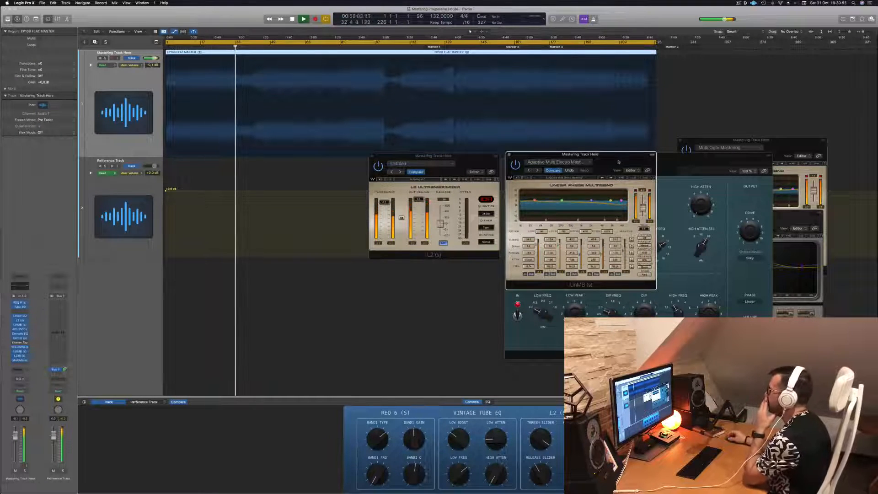
pyautogui.moveTo(619, 161)
pyautogui.mouseDown()
pyautogui.moveTo(594, 167)
pyautogui.moveTo(627, 165)
pyautogui.moveTo(616, 165)
pyautogui.mouseUp()
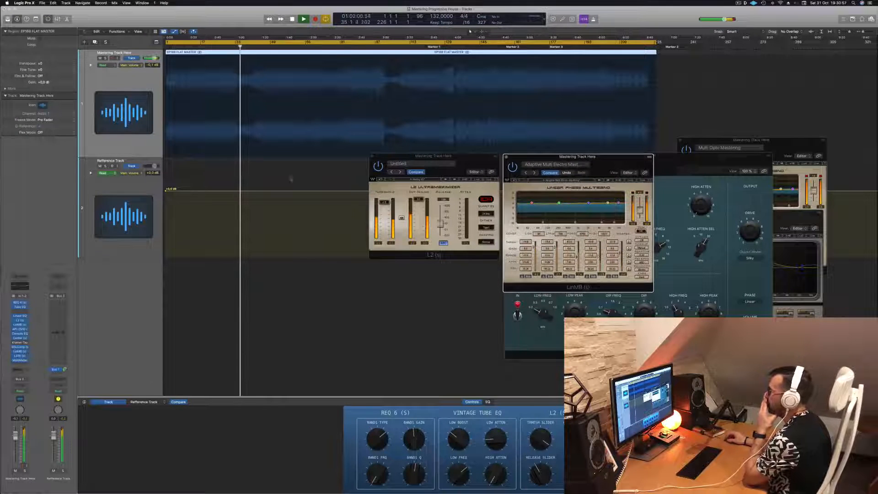
# Step: Open the API-2500 bus compressor and lower its window to uncover the L2 header
pyautogui.click(19, 328)
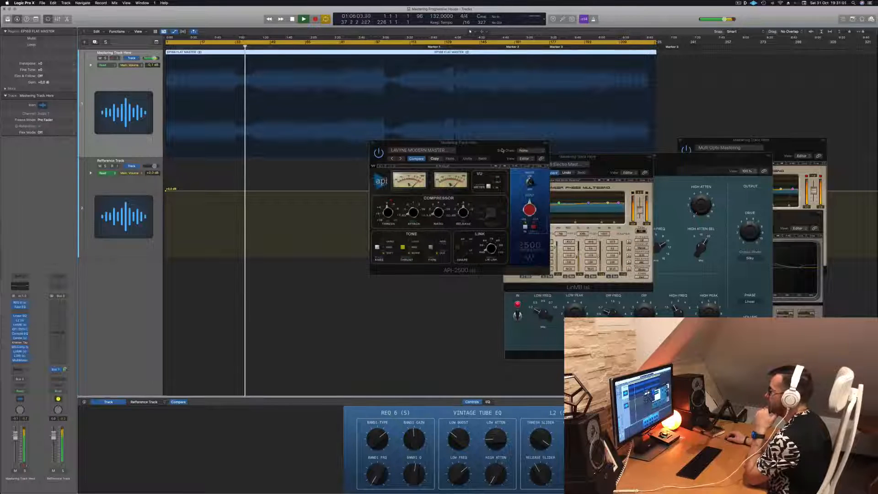
pyautogui.moveTo(469, 146); pyautogui.dragTo(464, 187)
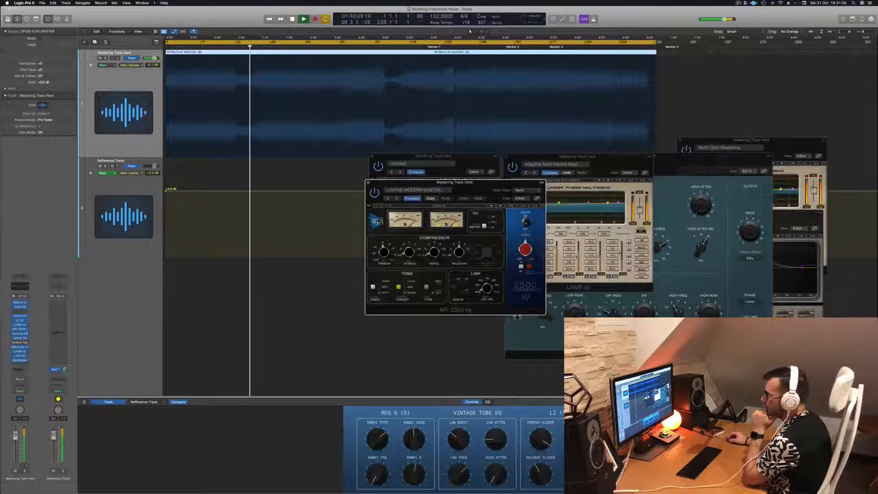
# Step: Open the Vintage Console EQ to examine its Hot & Bright settings, close it and bring the API-2500 forward
pyautogui.click(19, 334)
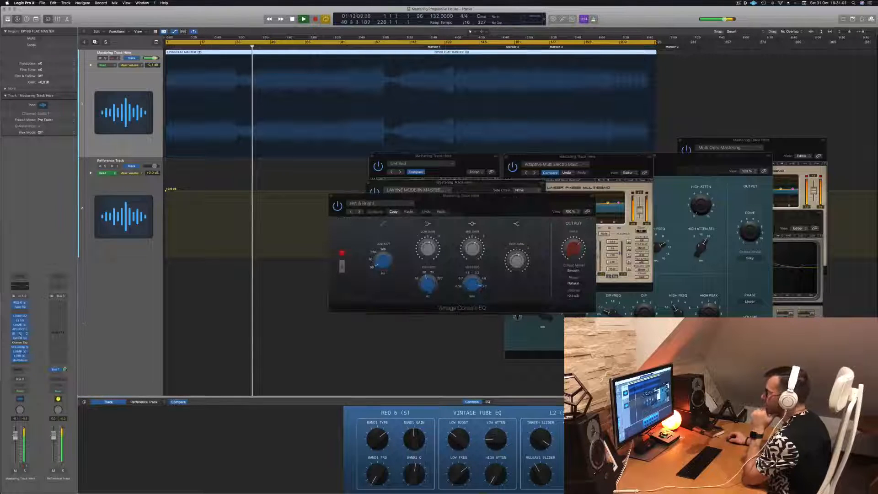
pyautogui.moveTo(494, 198); pyautogui.dragTo(459, 216)
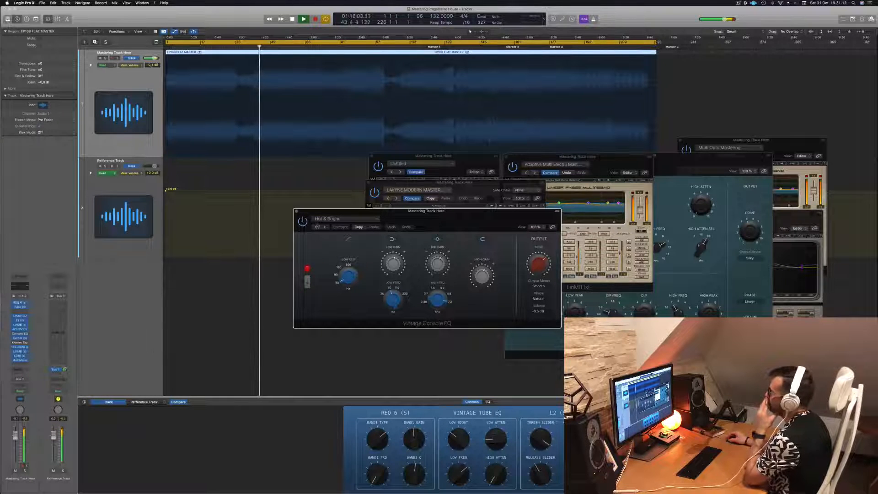
pyautogui.moveTo(457, 218); pyautogui.dragTo(484, 217)
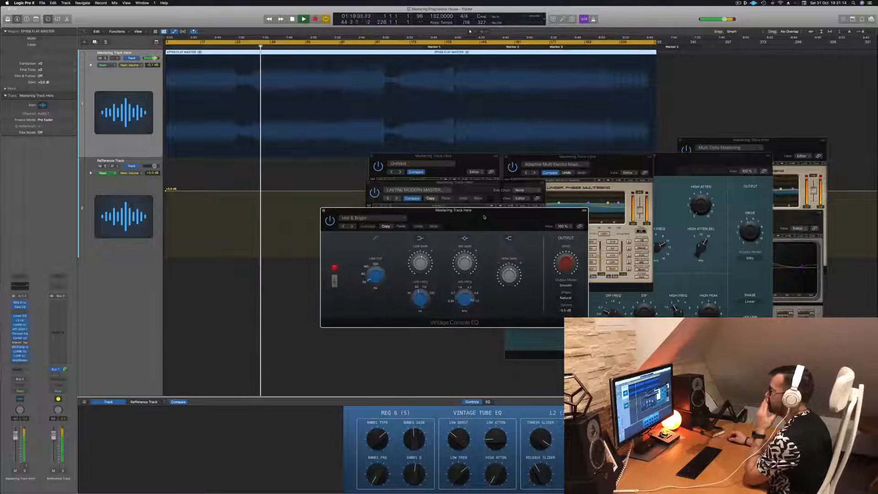
pyautogui.click(323, 210)
pyautogui.click(470, 184)
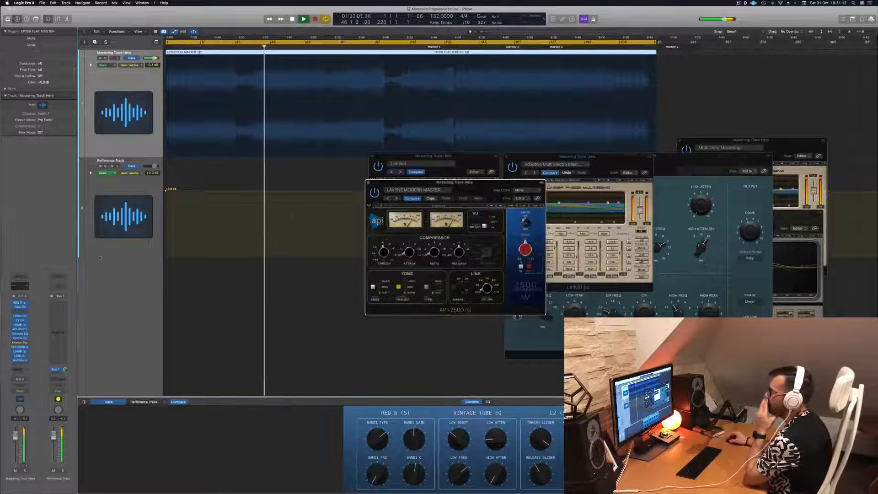
# Step: Open the Center plug-in to examine its level and fader settings, shift its window slightly aside, and close it
pyautogui.click(20, 338)
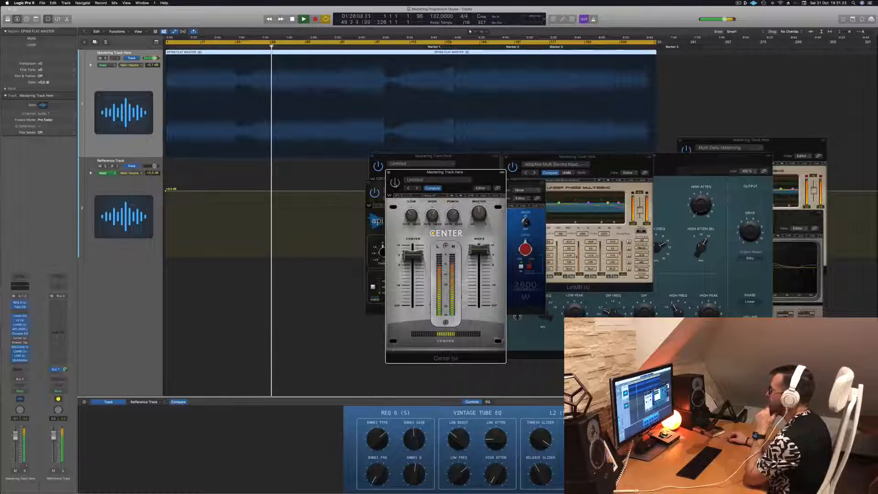
pyautogui.moveTo(485, 175); pyautogui.dragTo(504, 179)
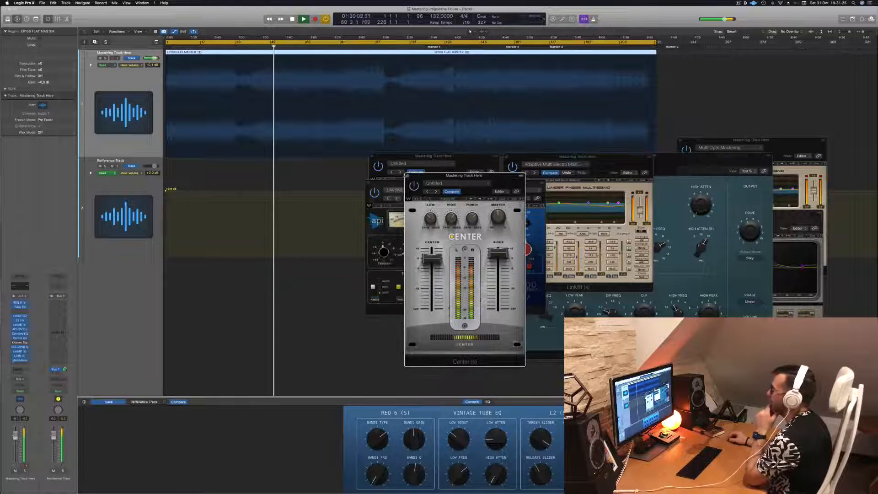
pyautogui.click(407, 176)
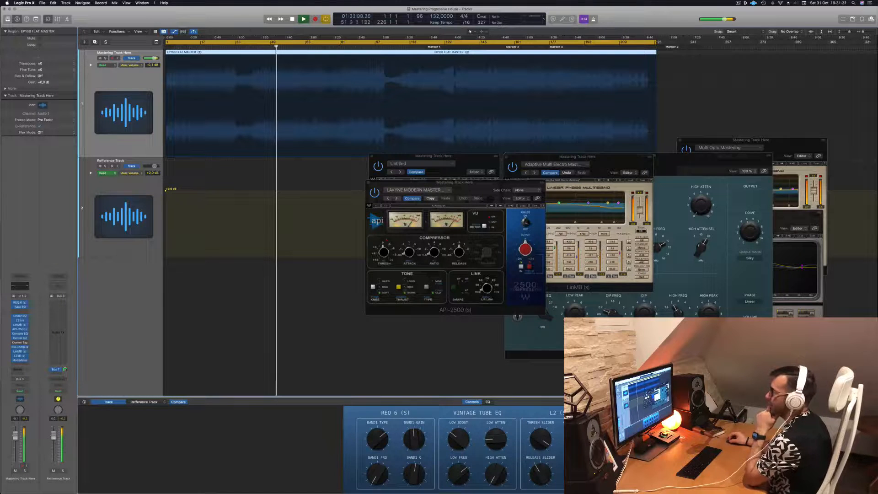
# Step: Open the SSL bus compressor, then place the Linear Phase Multiband with the Multi Opto Mastering preset beside the Adaptive Multi Electro one
pyautogui.click(20, 350)
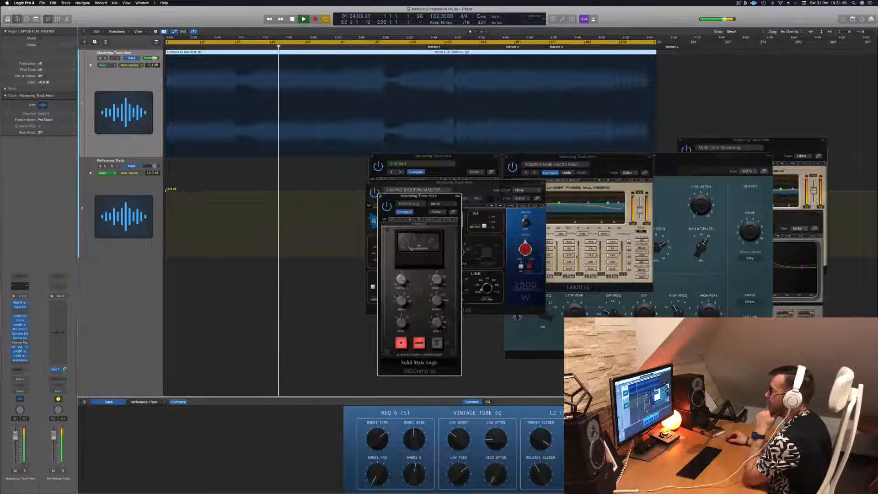
pyautogui.click(20, 352)
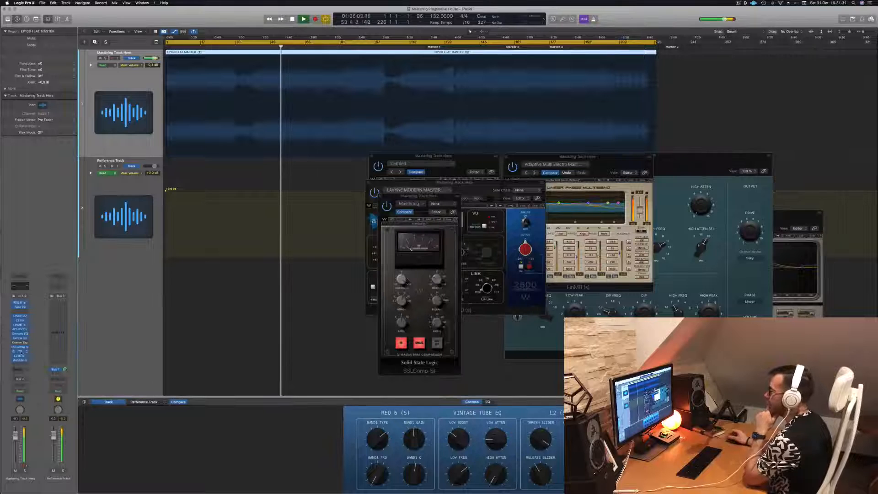
pyautogui.click(20, 353)
pyautogui.moveTo(751, 139); pyautogui.dragTo(777, 168)
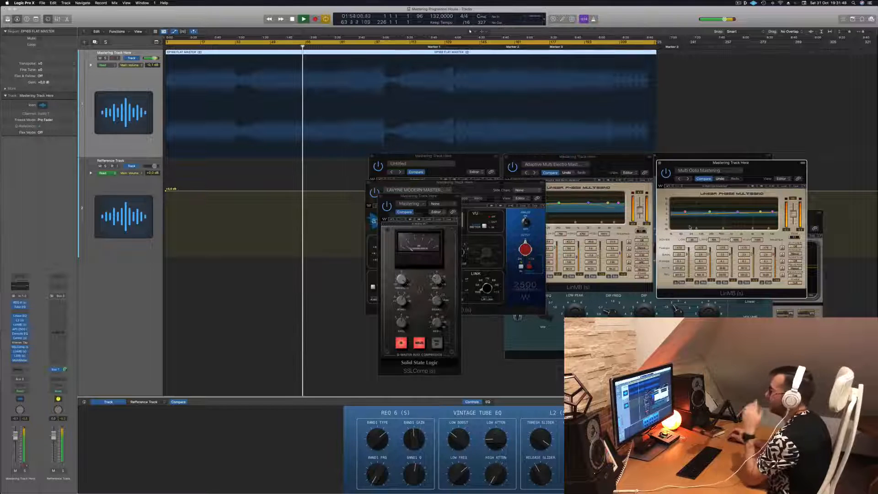
# Step: Bring the L316 limiter with the Basic 1 preset forward and place its window over the SSL compressor
pyautogui.click(20, 356)
pyautogui.click(19, 357)
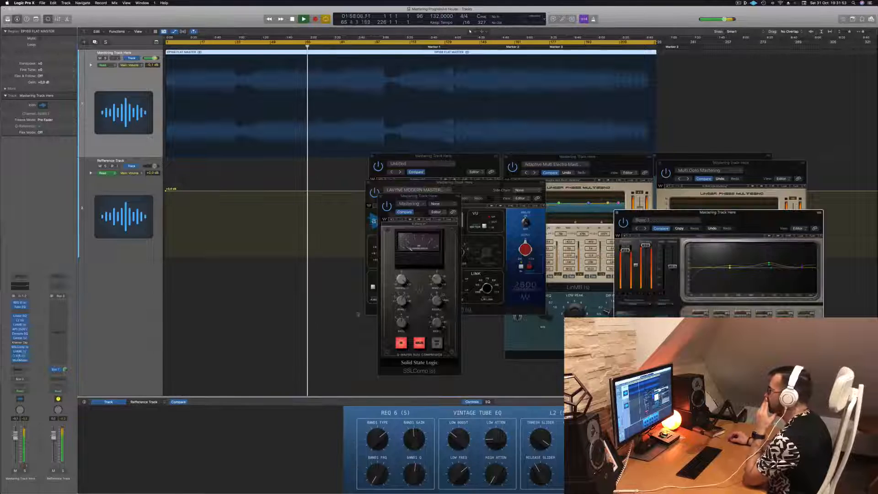
pyautogui.moveTo(680, 208); pyautogui.dragTo(319, 189)
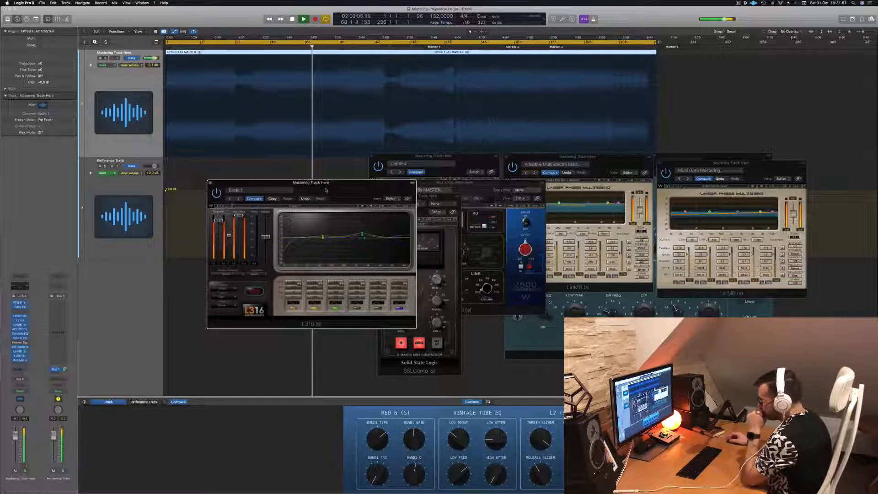
pyautogui.moveTo(326, 190); pyautogui.dragTo(338, 195)
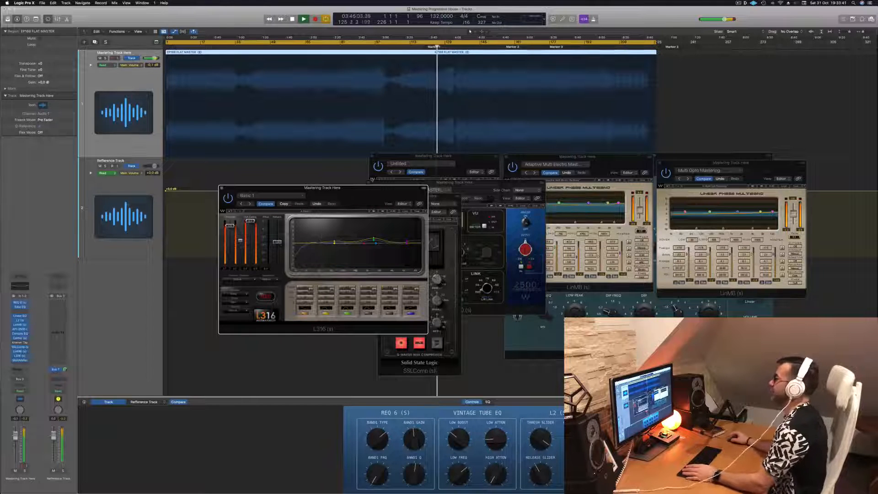
pyautogui.moveTo(364, 189); pyautogui.dragTo(414, 194)
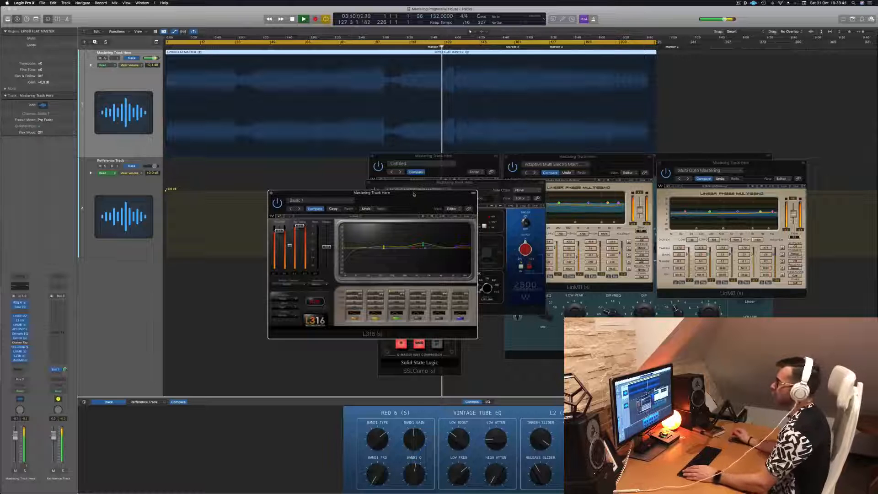